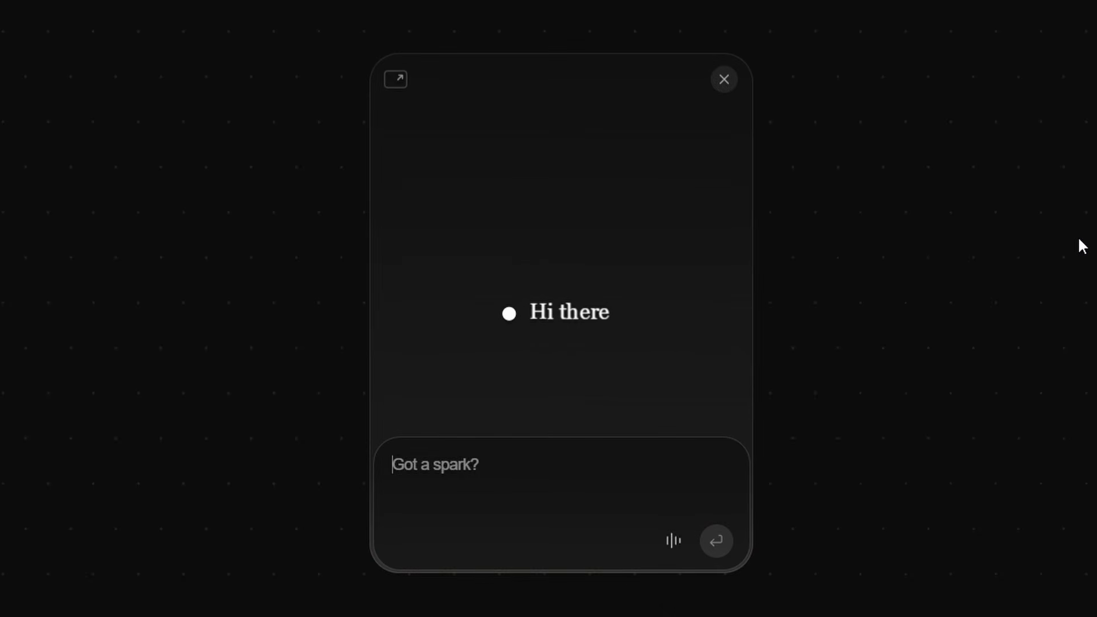
# Ask the assistant "Hey, do you think aliens exist somewhere in the universe?" and read its reply
pyautogui.write('Hey, do you think aliens exist somewhere in the universe?')
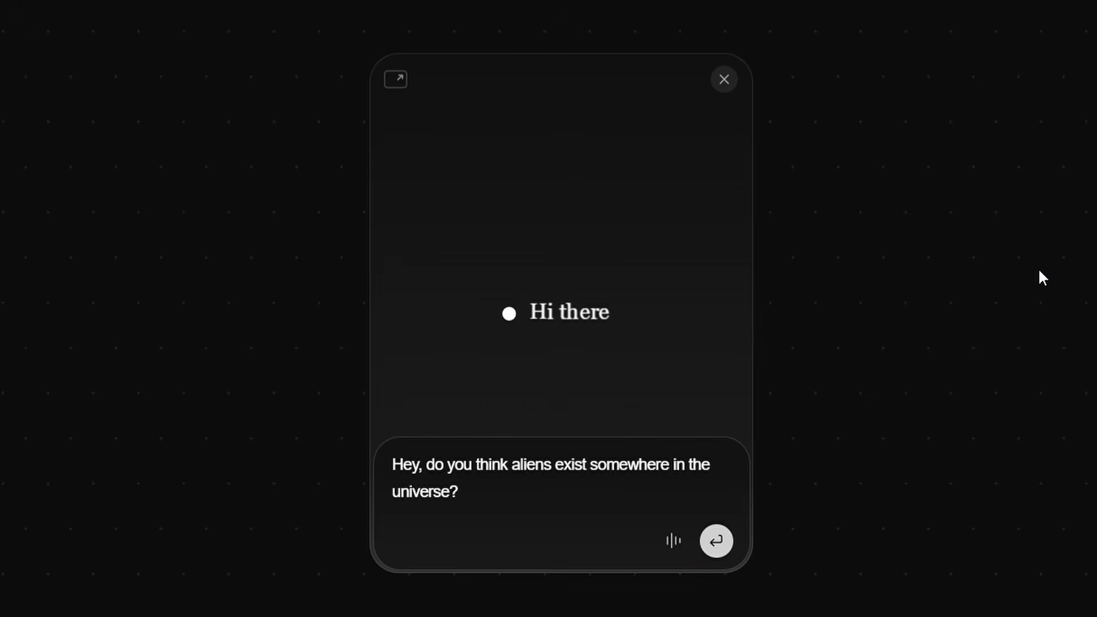
pyautogui.press('Return')
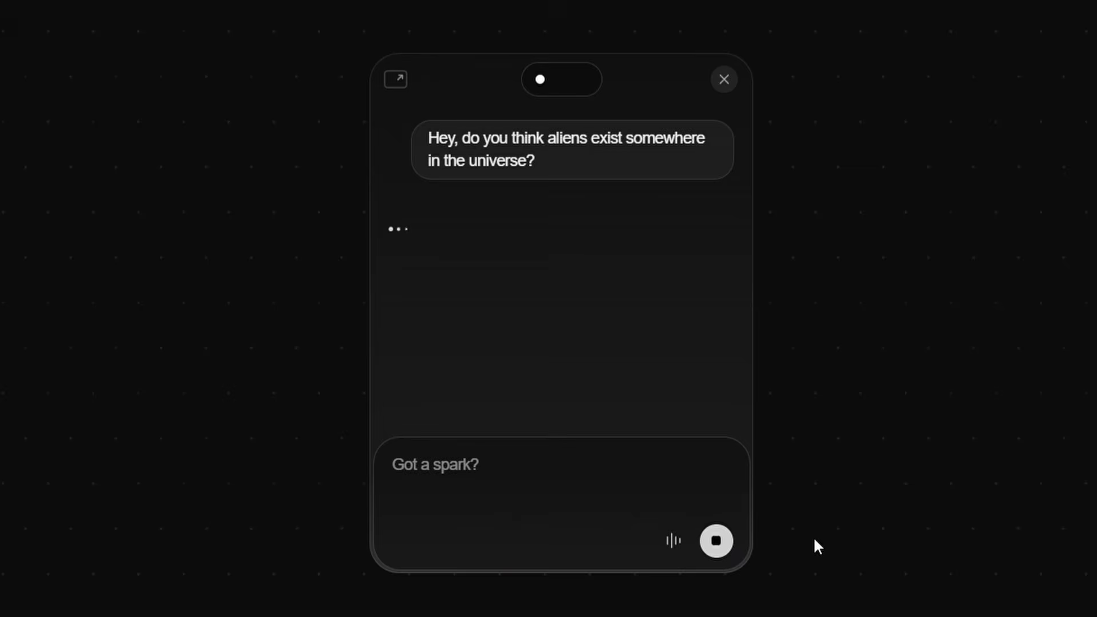
pyautogui.moveTo(580, 238); pyautogui.dragTo(712, 234)
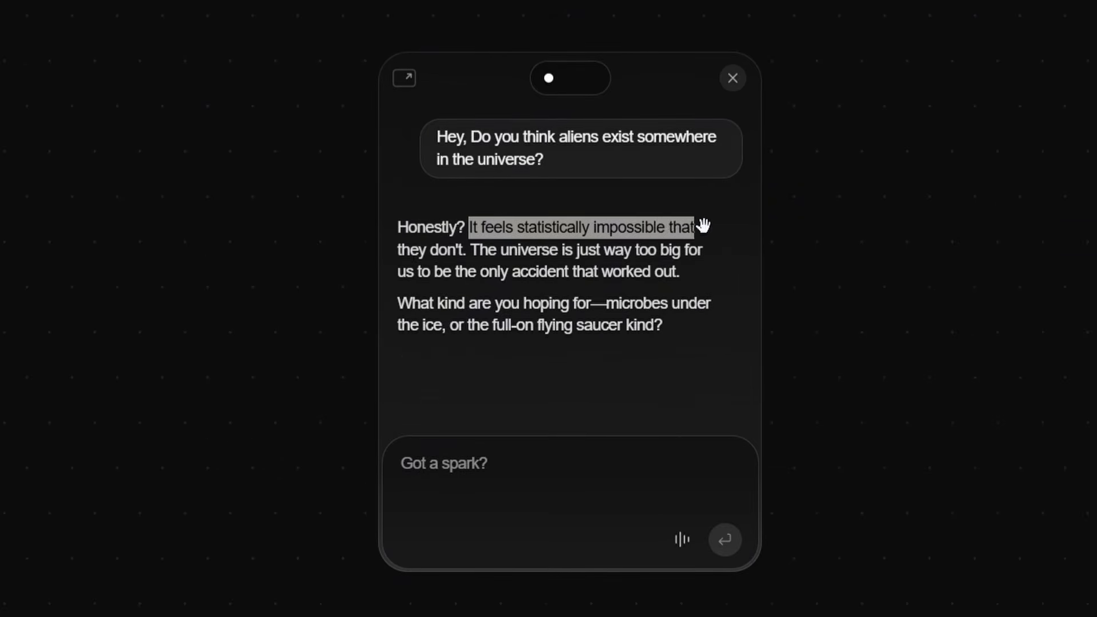
pyautogui.click(413, 254)
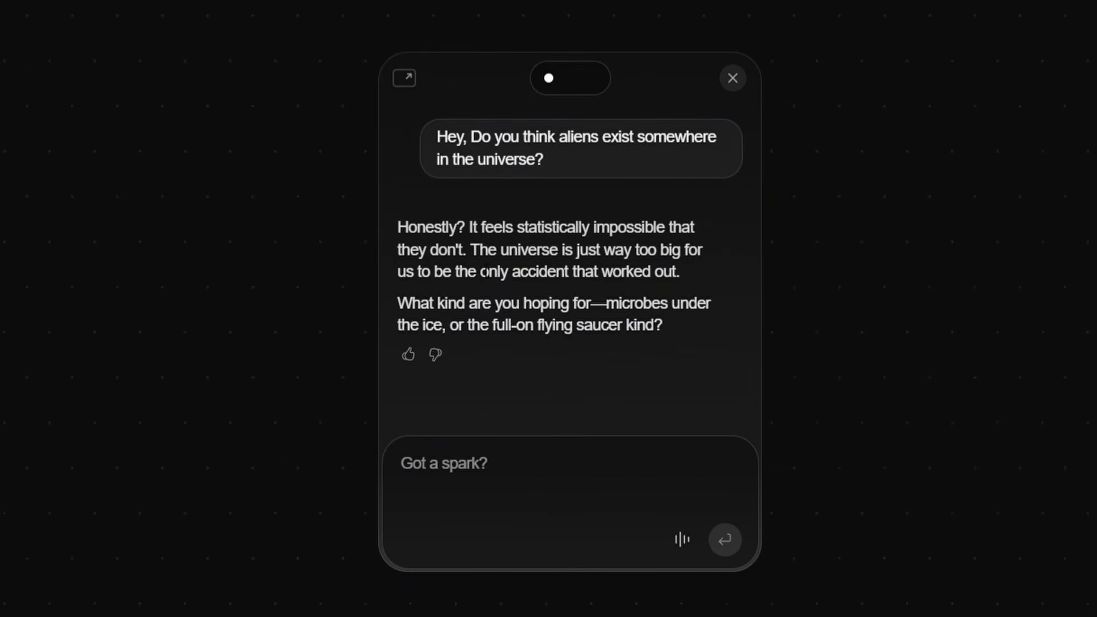
# Ask "If aliens existed, what could their environment be like?" and read the whole reply down to its closing question
pyautogui.write('If aliens existed, what could their environment be like?')
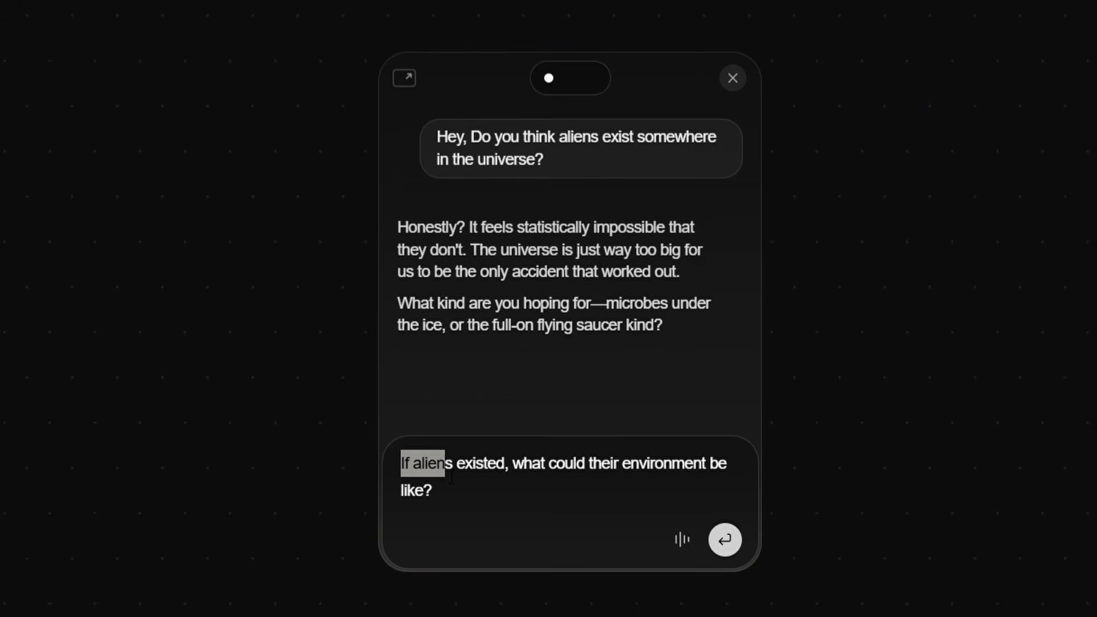
pyautogui.click(740, 488)
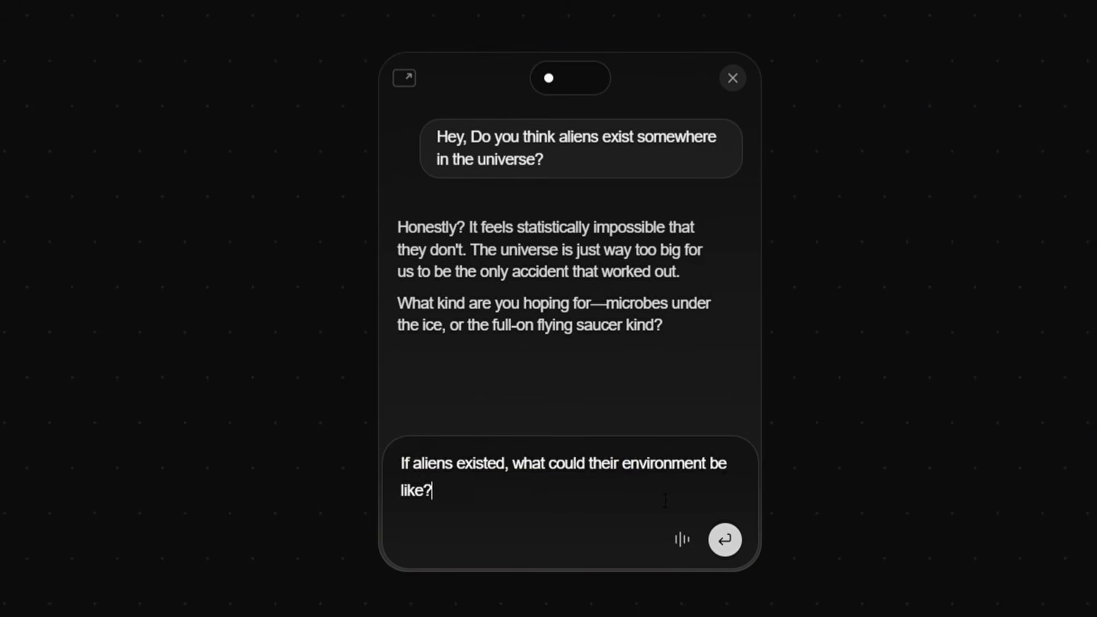
pyautogui.click(725, 539)
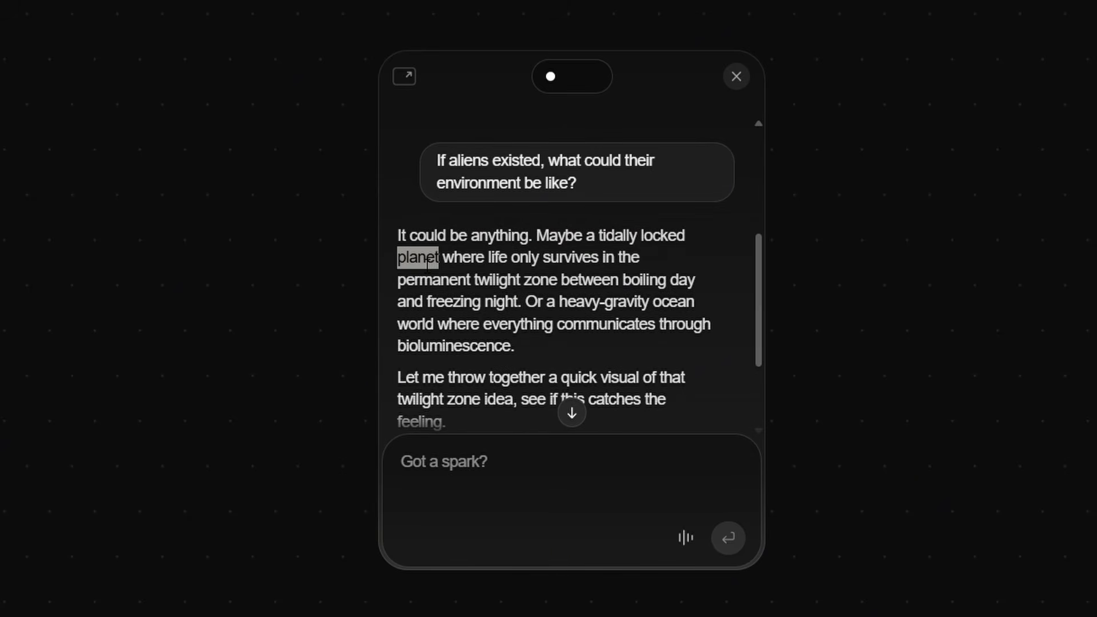
pyautogui.scroll(-3, 532, 302)
pyautogui.moveTo(398, 245); pyautogui.dragTo(429, 249)
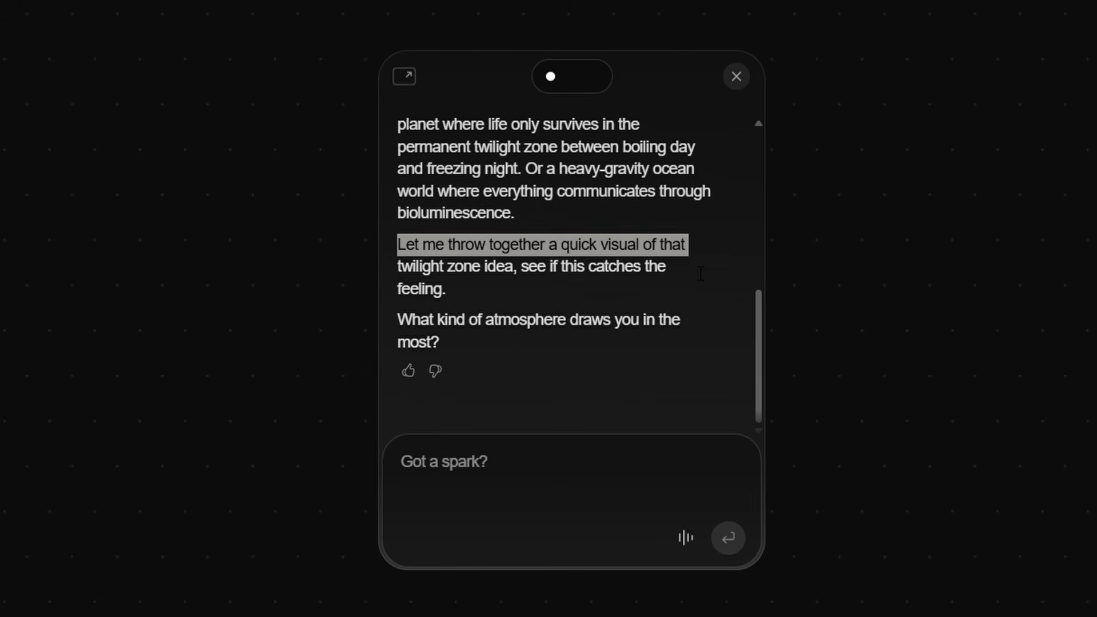
pyautogui.click(411, 326)
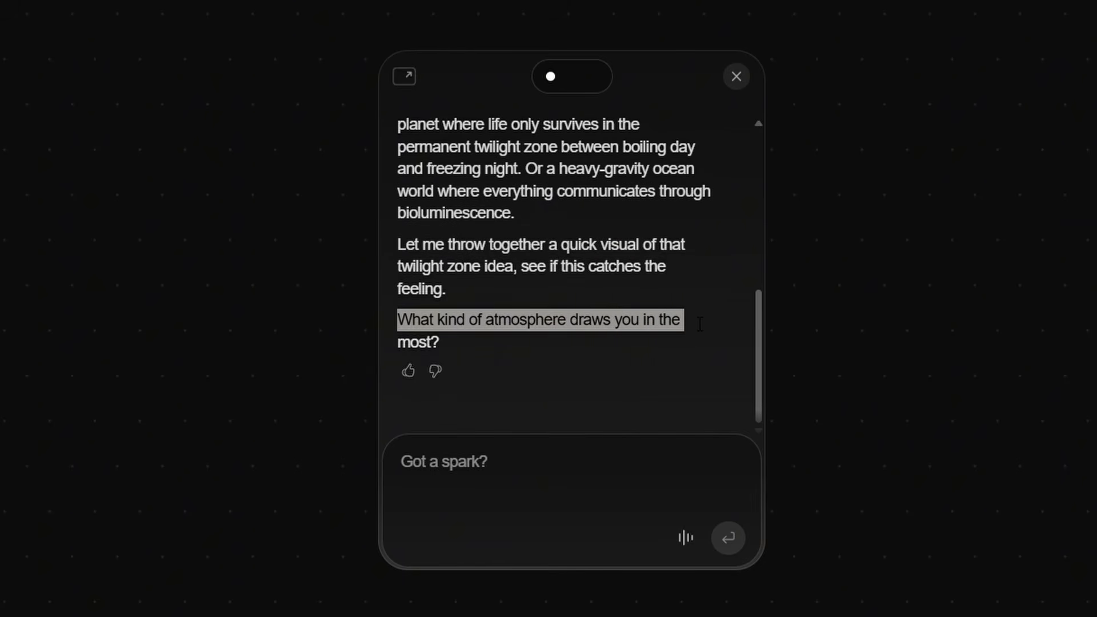
pyautogui.click(715, 343)
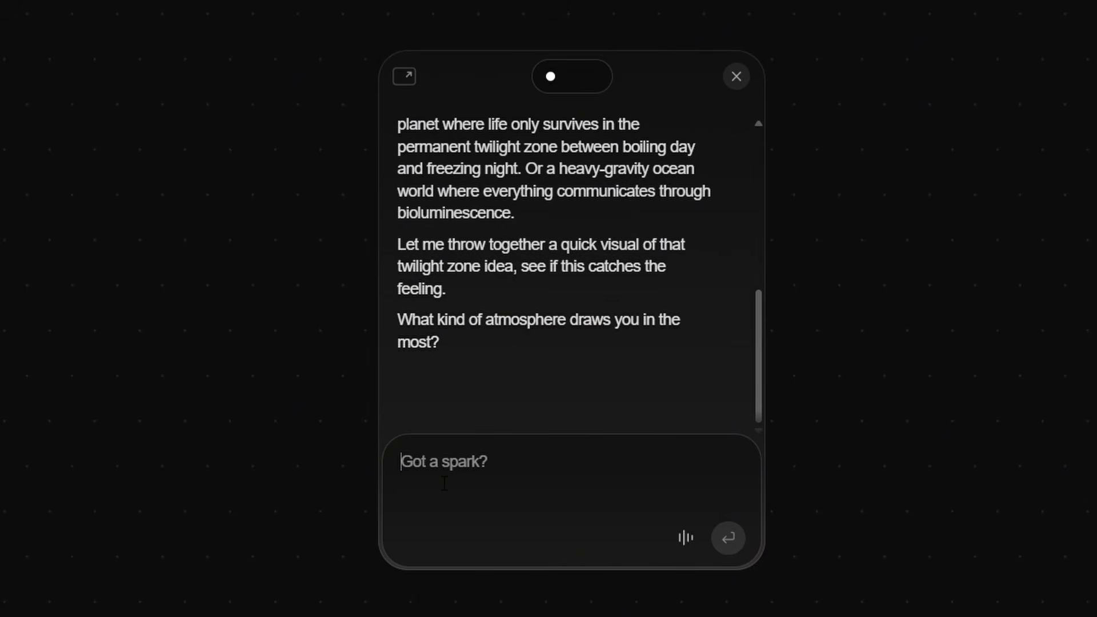
# Request an image of a cosmic atmosphere where a train is traveling through Saturn's rings, mentioning theories about aliens in Saturn's system
pyautogui.write('I’ve heard theories about aliens in Saturn’s system—so let’s create an image of a cosmic atmosphere where a train is traveling through its rings.')
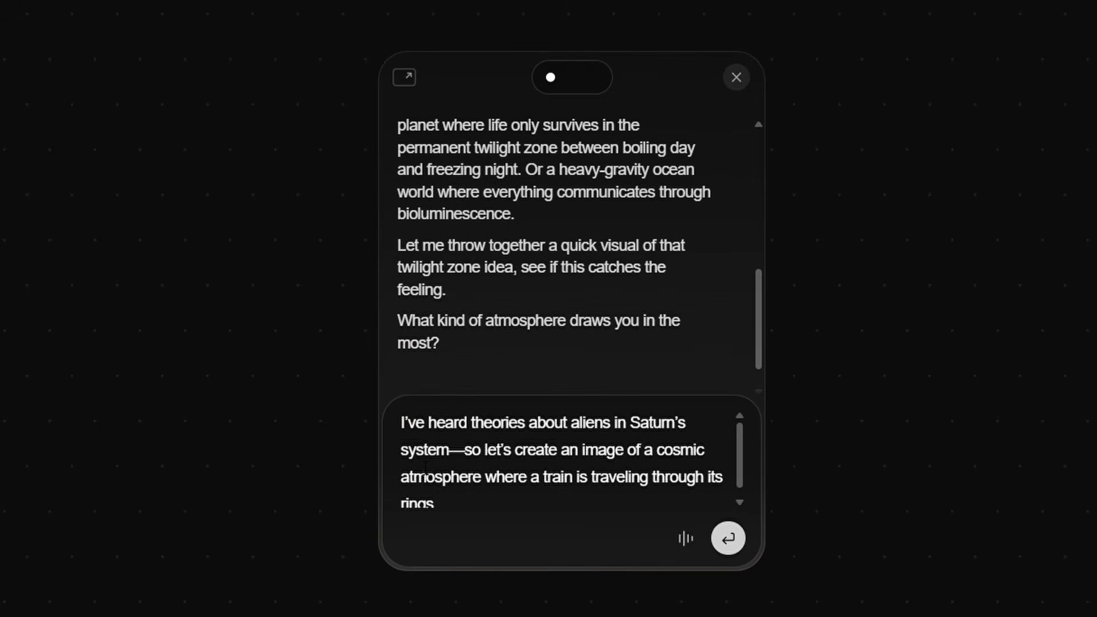
pyautogui.doubleClick(434, 452)
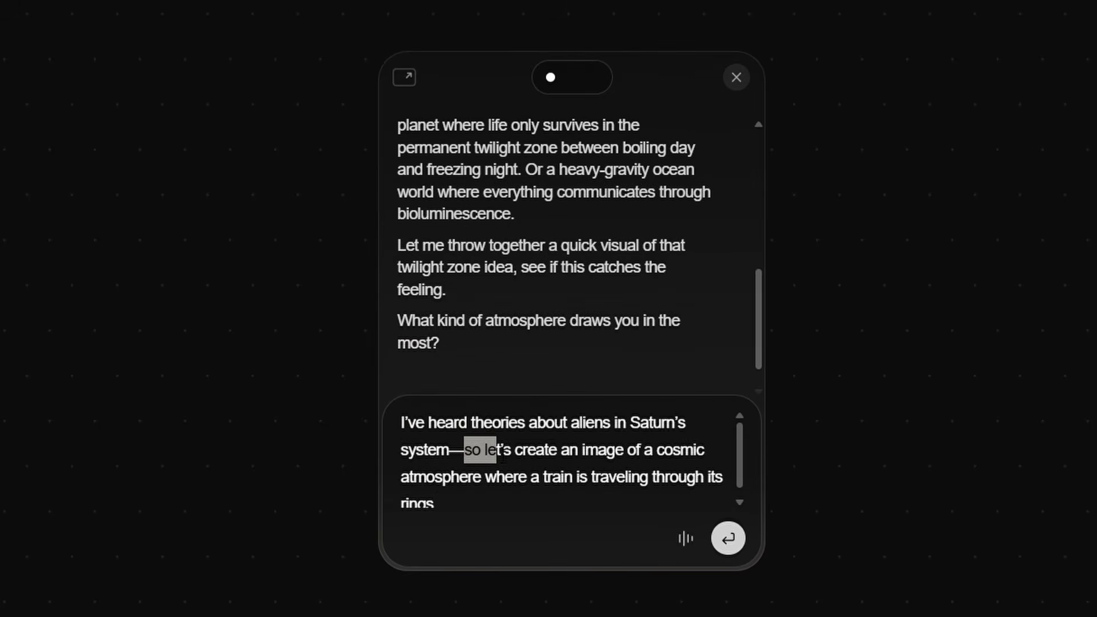
pyautogui.moveTo(401, 478); pyautogui.dragTo(633, 479)
pyautogui.click(724, 478)
pyautogui.scroll(-1, 571, 463)
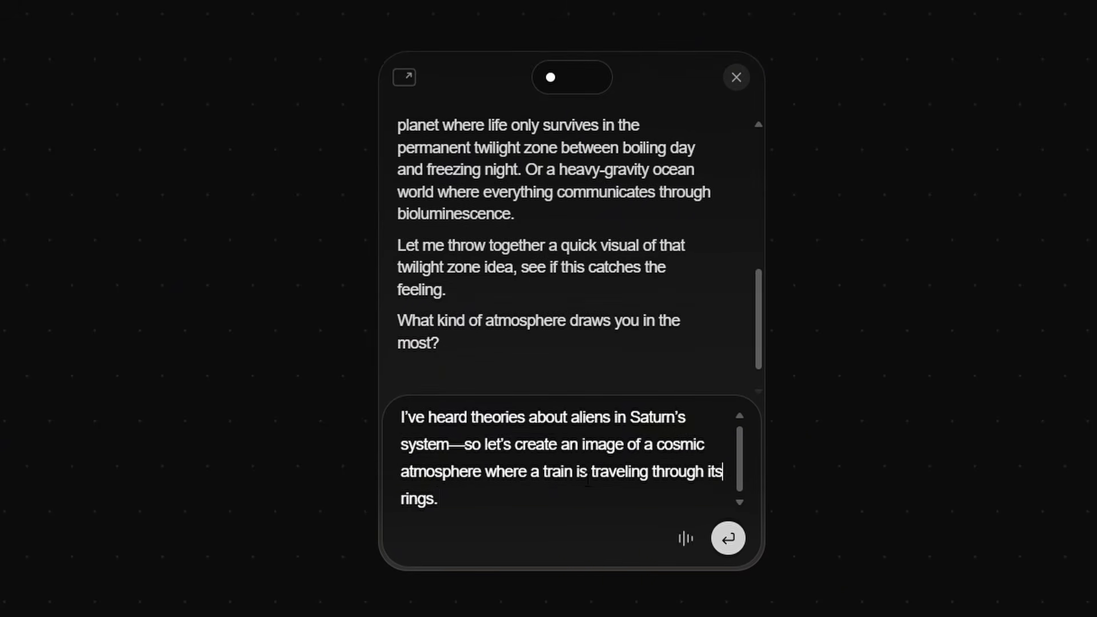
pyautogui.click(502, 499)
pyautogui.click(729, 538)
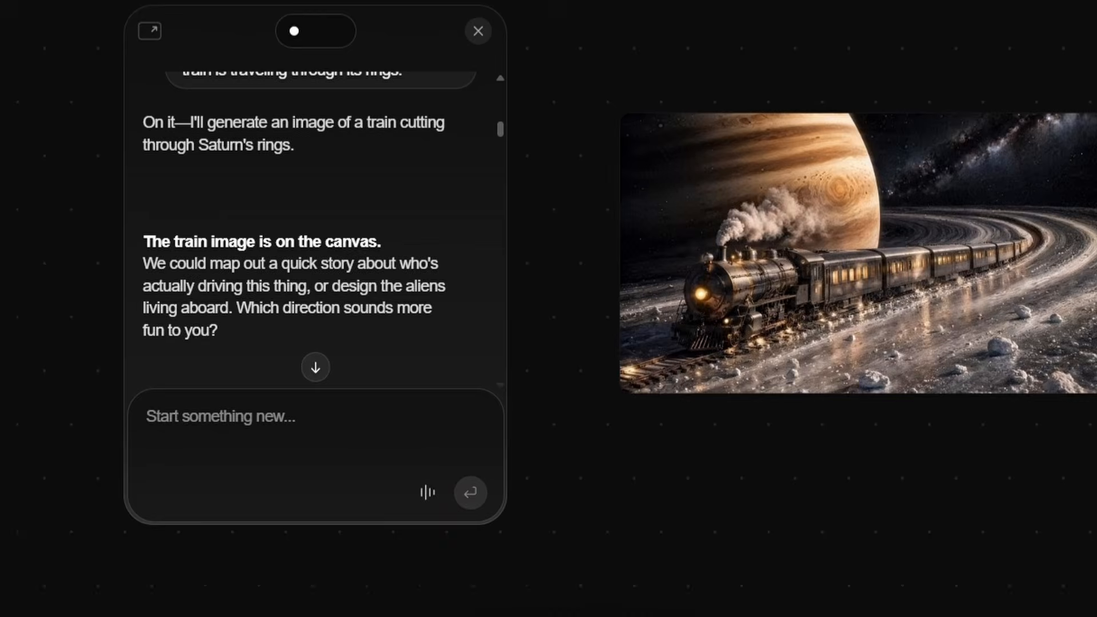
# Examine the generated train image on the canvas up close and as a whole
pyautogui.scroll(5, 816, 253)
pyautogui.click(817, 253)
pyautogui.moveTo(199, 39); pyautogui.dragTo(0, 24)
pyautogui.scroll(1, 750, 214)
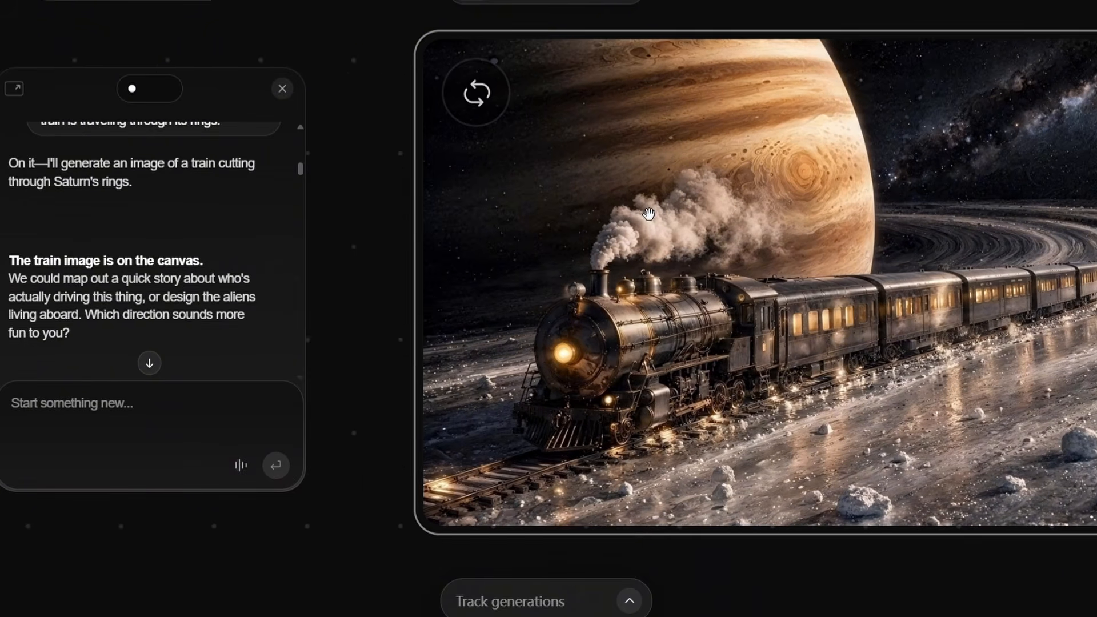
pyautogui.hscroll(2, 649, 214)
pyautogui.scroll(3, 650, 214)
pyautogui.scroll(-1, 649, 213)
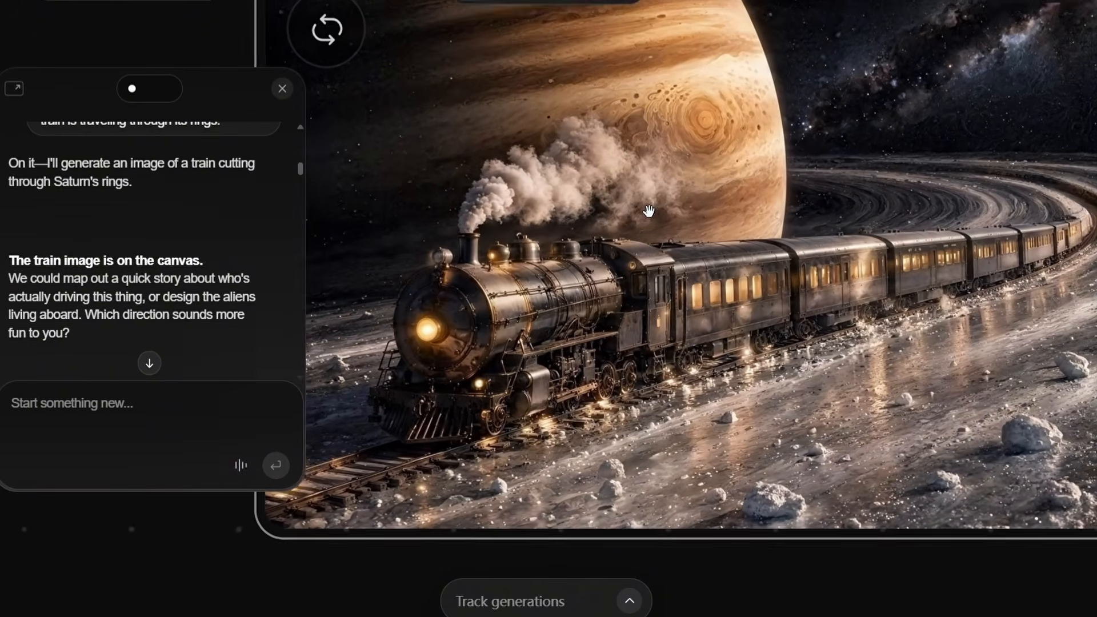
pyautogui.scroll(-6, 648, 212)
pyautogui.scroll(2, 605, 432)
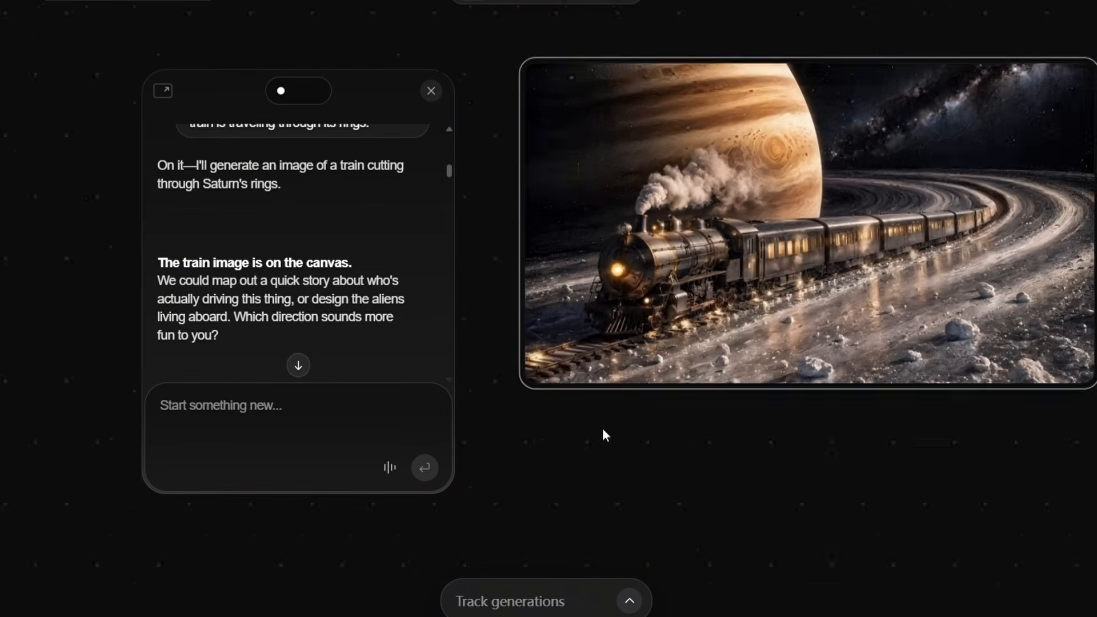
# Show the train image's generation prompt and settings, and review the prompt text alongside the image
pyautogui.click(678, 471)
pyautogui.moveTo(1017, 376); pyautogui.dragTo(603, 363)
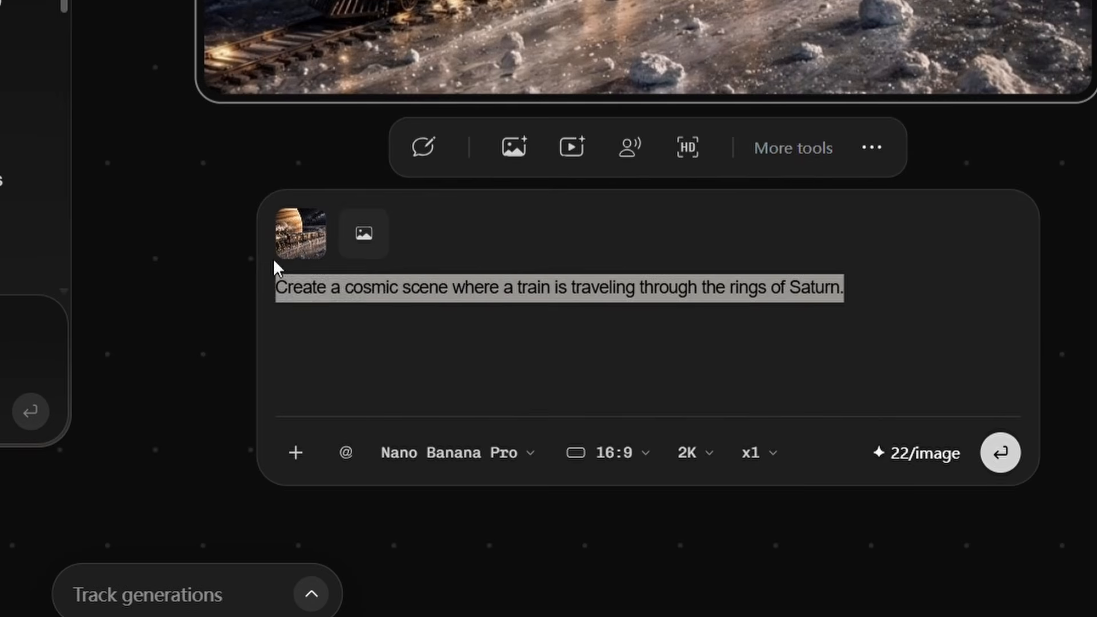
pyautogui.click(276, 287)
pyautogui.click(210, 202)
pyautogui.scroll(4, 362, 127)
pyautogui.click(451, 208)
pyautogui.scroll(-3, 452, 199)
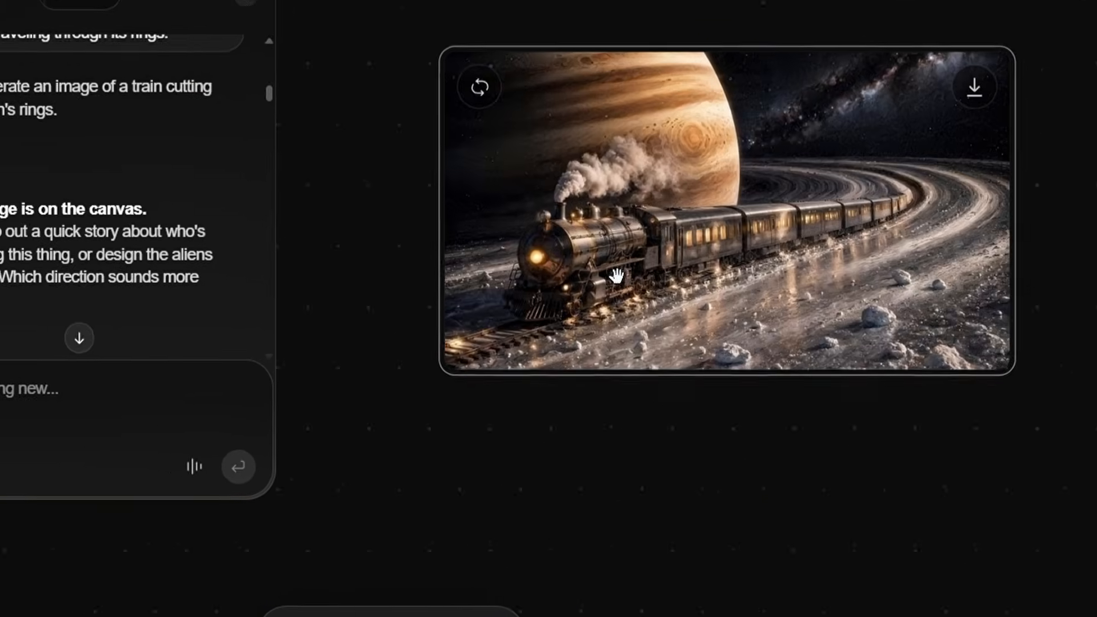
pyautogui.scroll(-1, 617, 276)
pyautogui.hscroll(1, 617, 277)
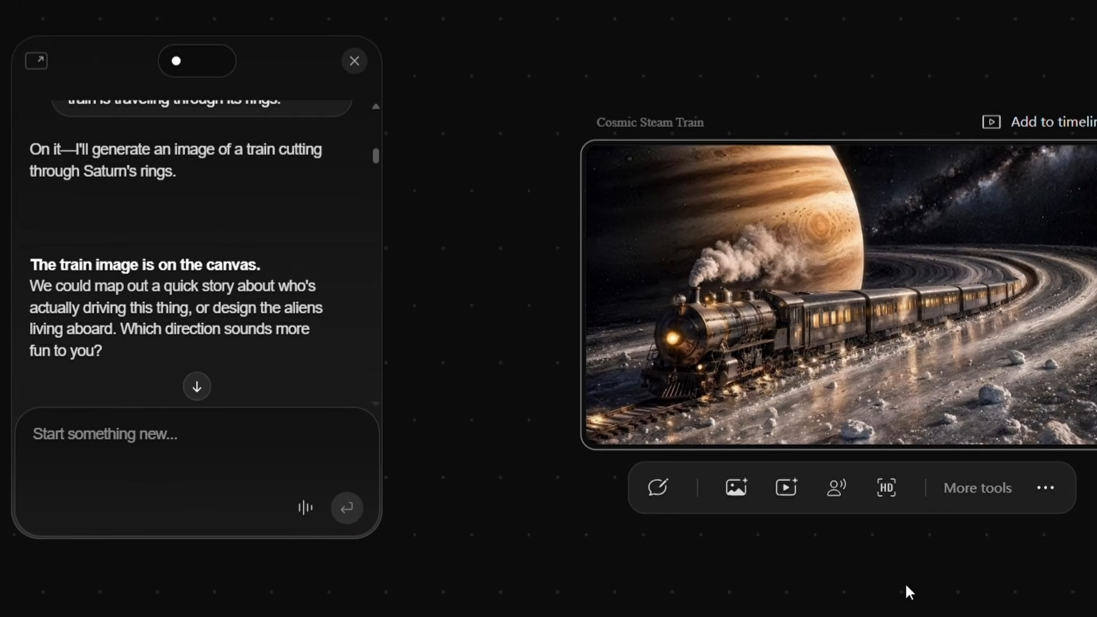
# Select the steam train image and ask the assistant for a brighter version of the scene with more sunlight exposure
pyautogui.click(907, 587)
pyautogui.moveTo(873, 389)
pyautogui.click(856, 298)
pyautogui.press('space')
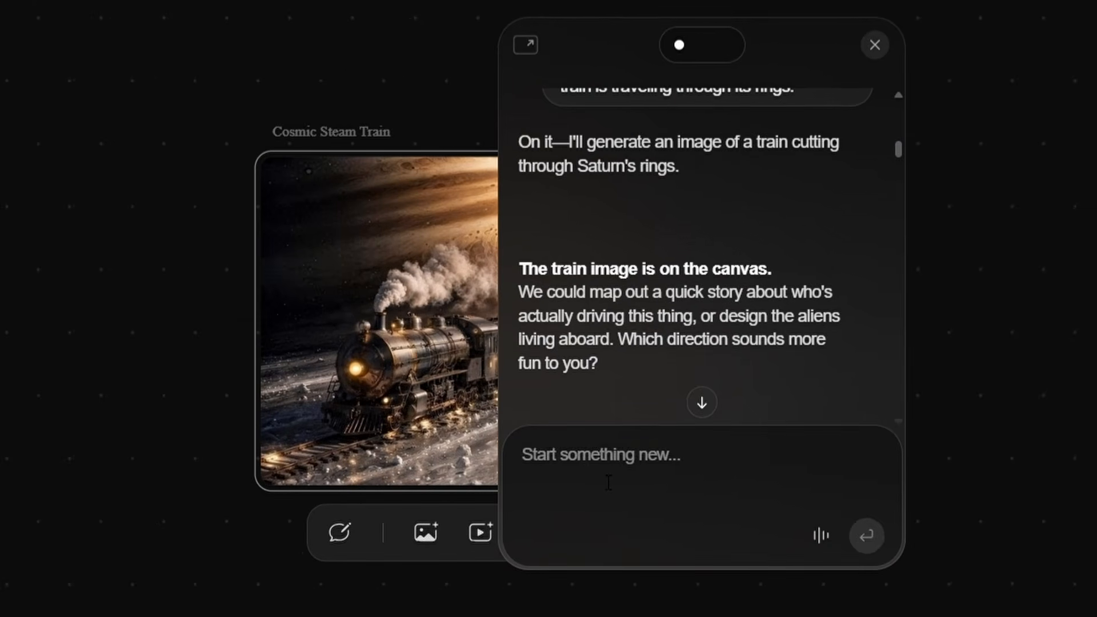
pyautogui.click(868, 540)
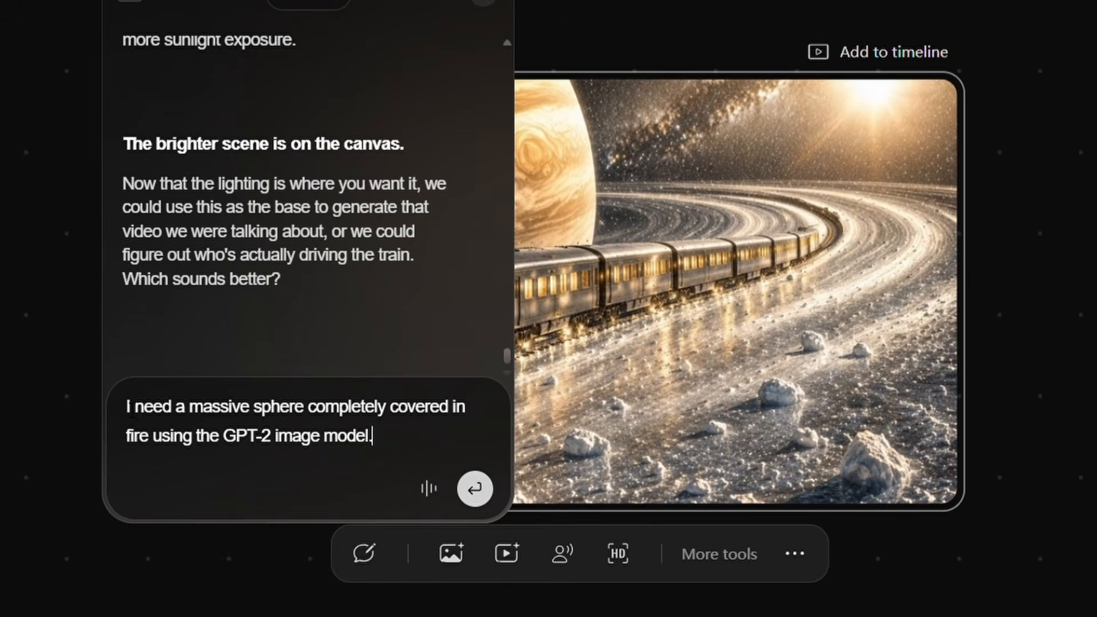
# Request a massive sphere completely covered in fire using the GPT-2 image model, and change Saturn's rings into multiple railway tracks surrounding the sphere
pyautogui.click(483, 428)
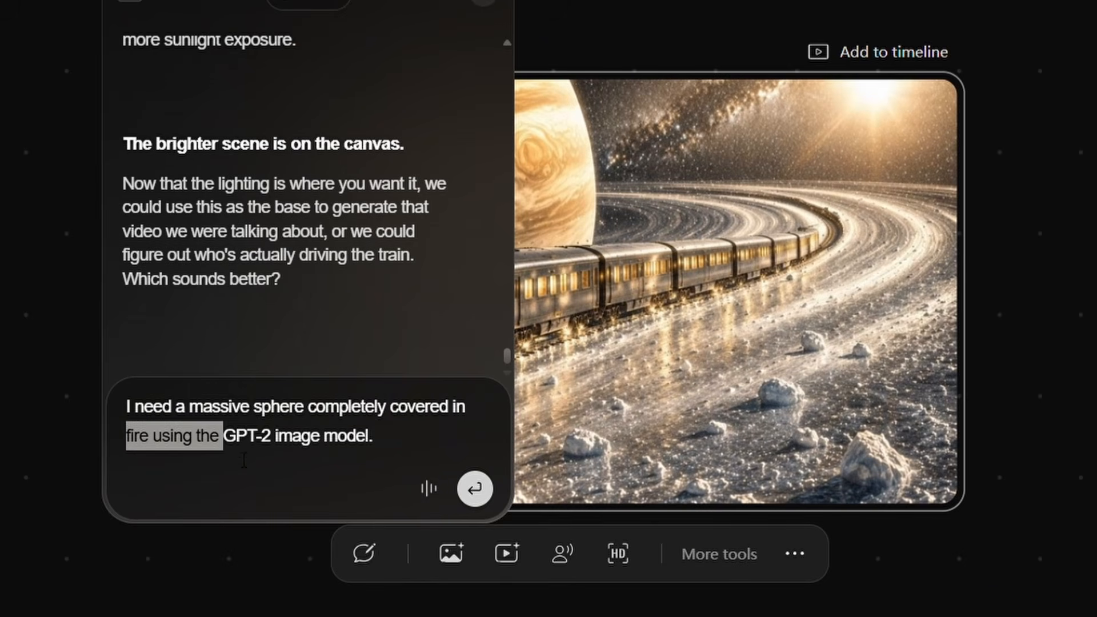
pyautogui.click(392, 451)
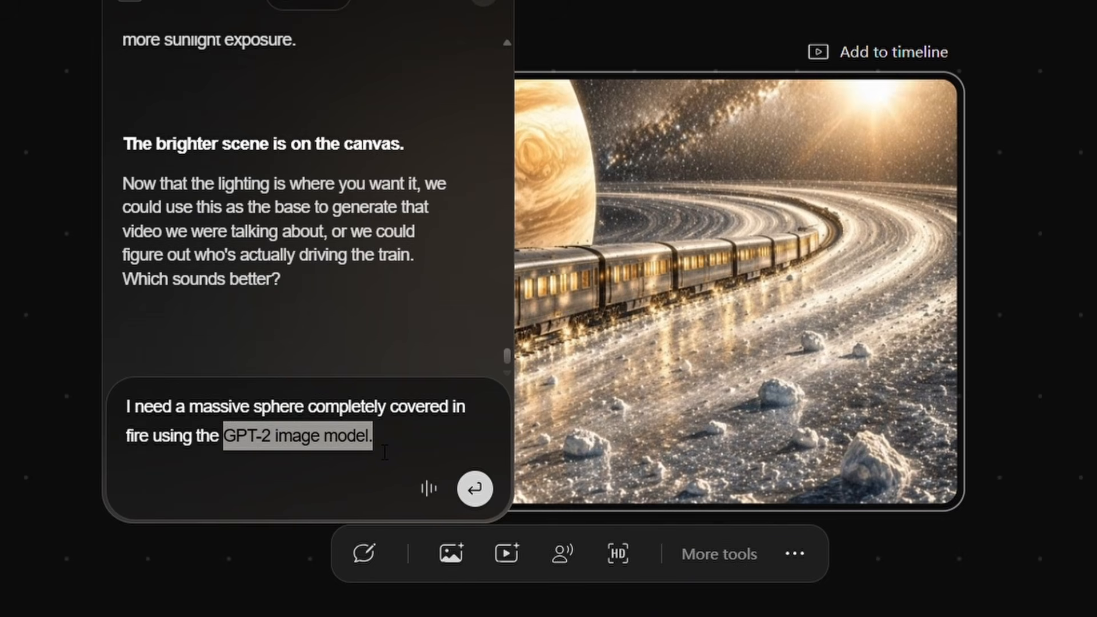
pyautogui.click(385, 453)
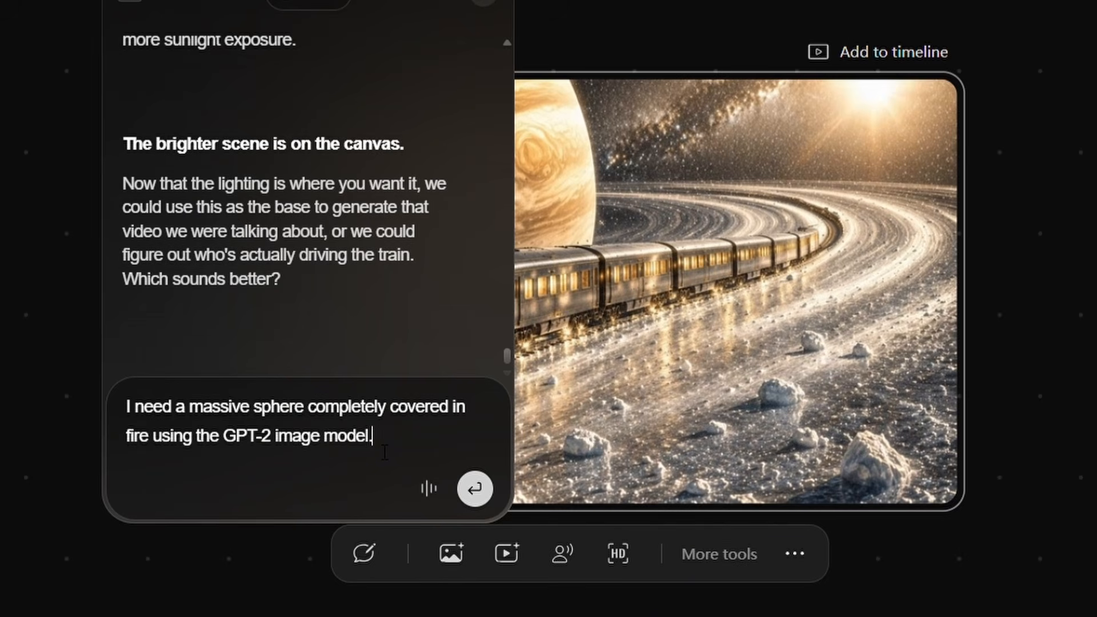
pyautogui.click(475, 491)
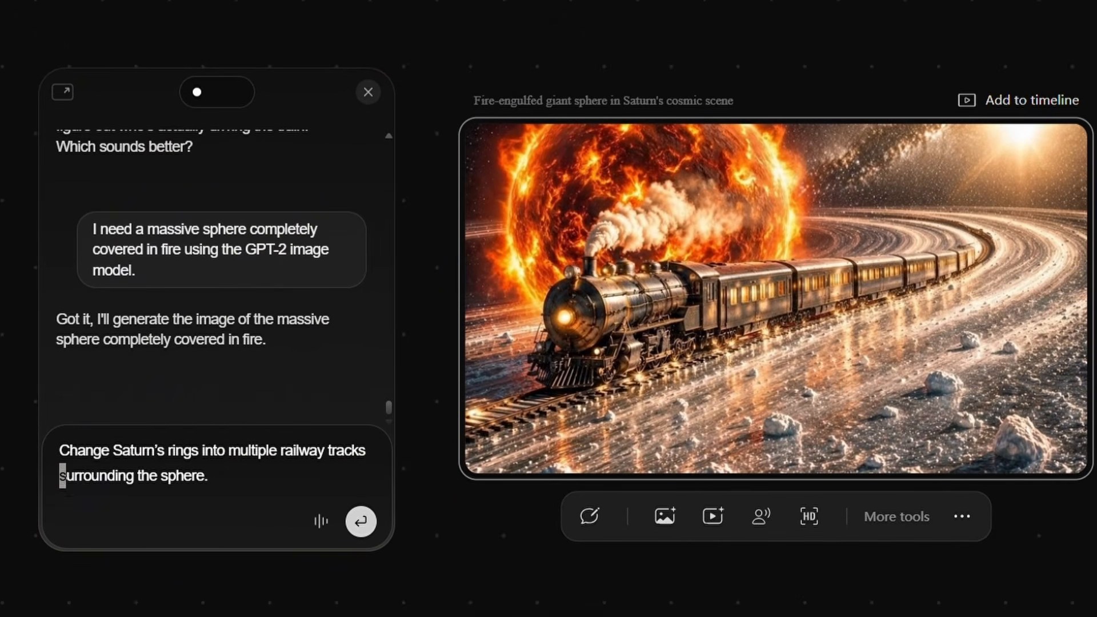
pyautogui.click(361, 522)
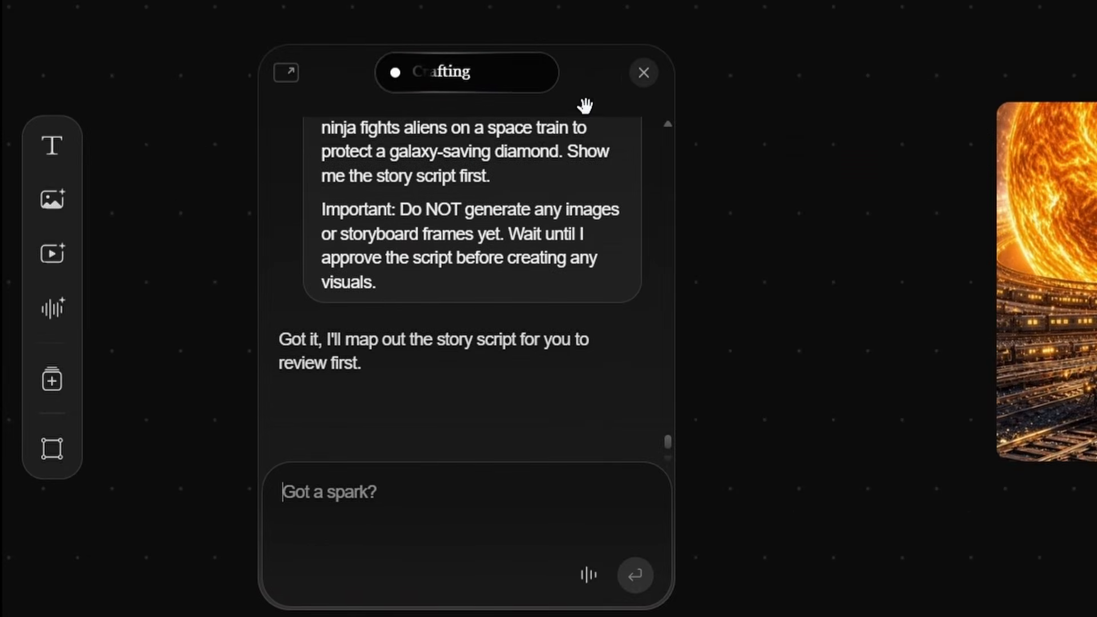
# Move the chat window closer to the image and request a storyboard where a ninja fights aliens on a space train to protect a galaxy-saving diamond
pyautogui.moveTo(661, 79); pyautogui.dragTo(713, 59)
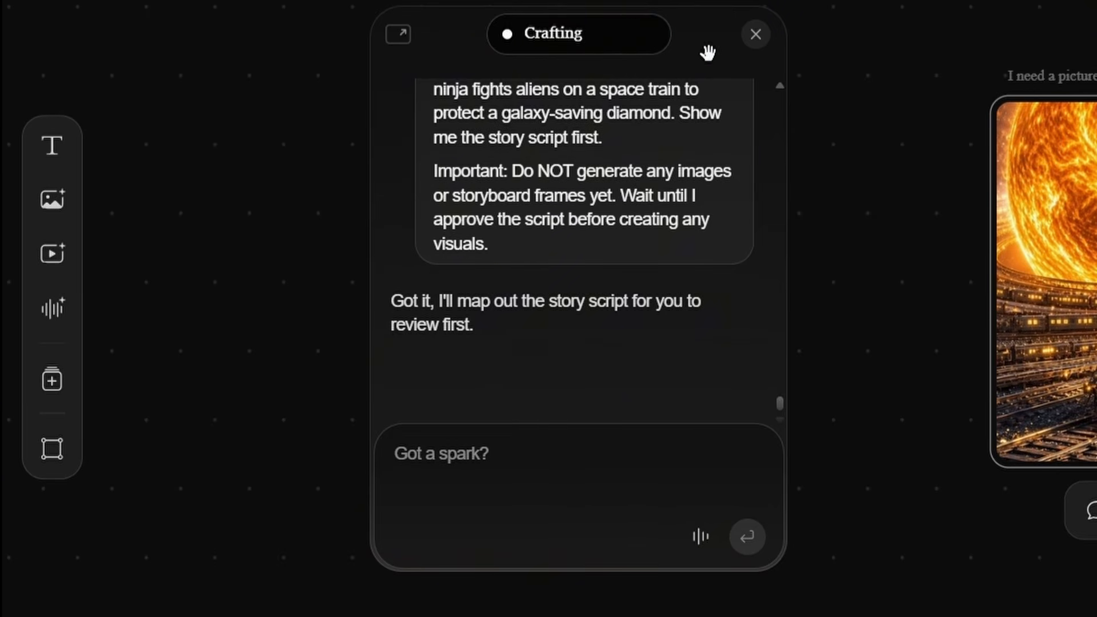
pyautogui.moveTo(708, 53); pyautogui.dragTo(796, 49)
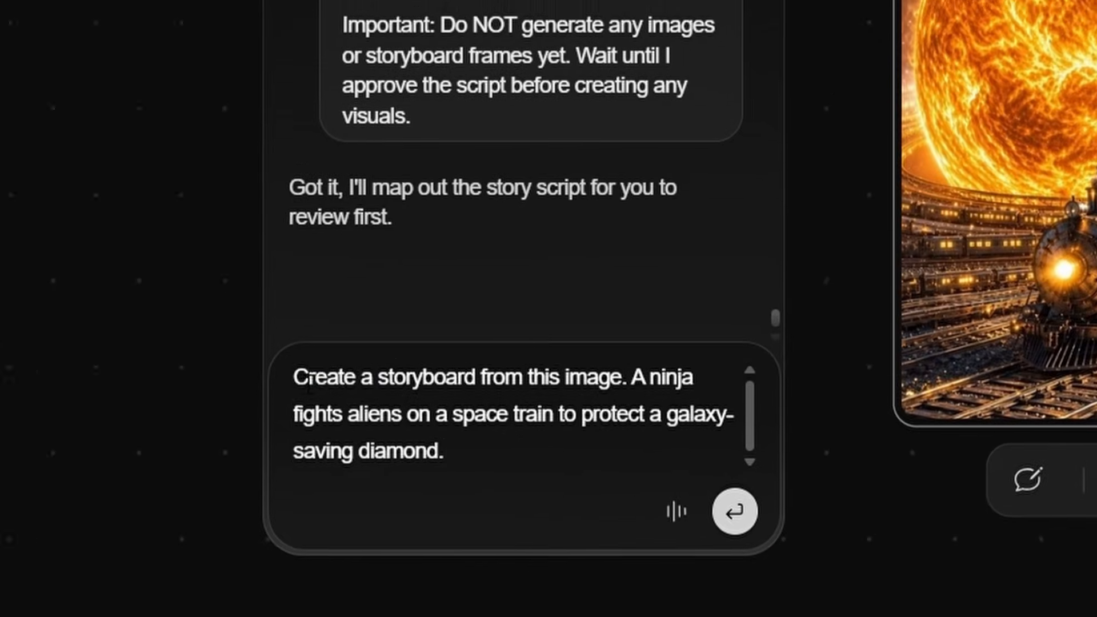
pyautogui.moveTo(510, 427); pyautogui.dragTo(608, 429)
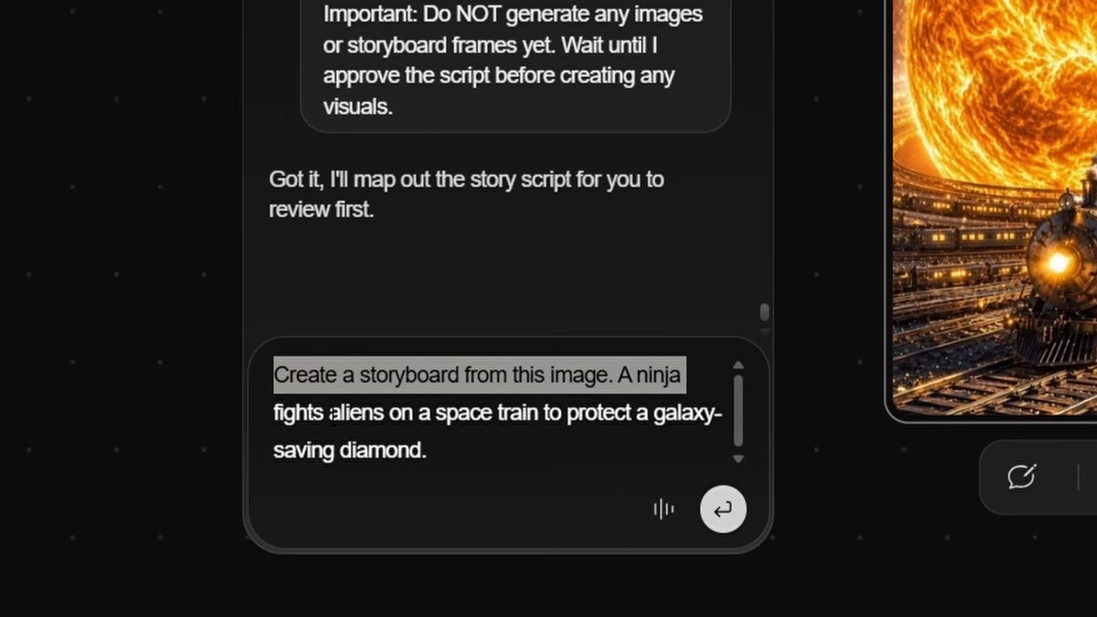
pyautogui.moveTo(274, 414); pyautogui.dragTo(523, 428)
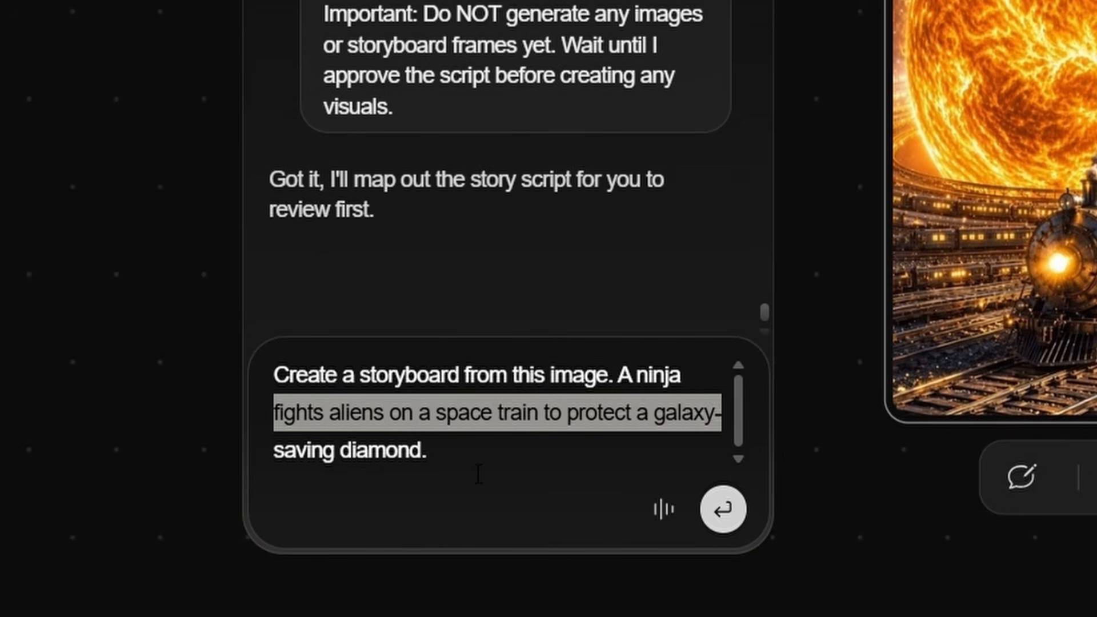
pyautogui.click(194, 502)
pyautogui.moveTo(273, 452); pyautogui.dragTo(446, 457)
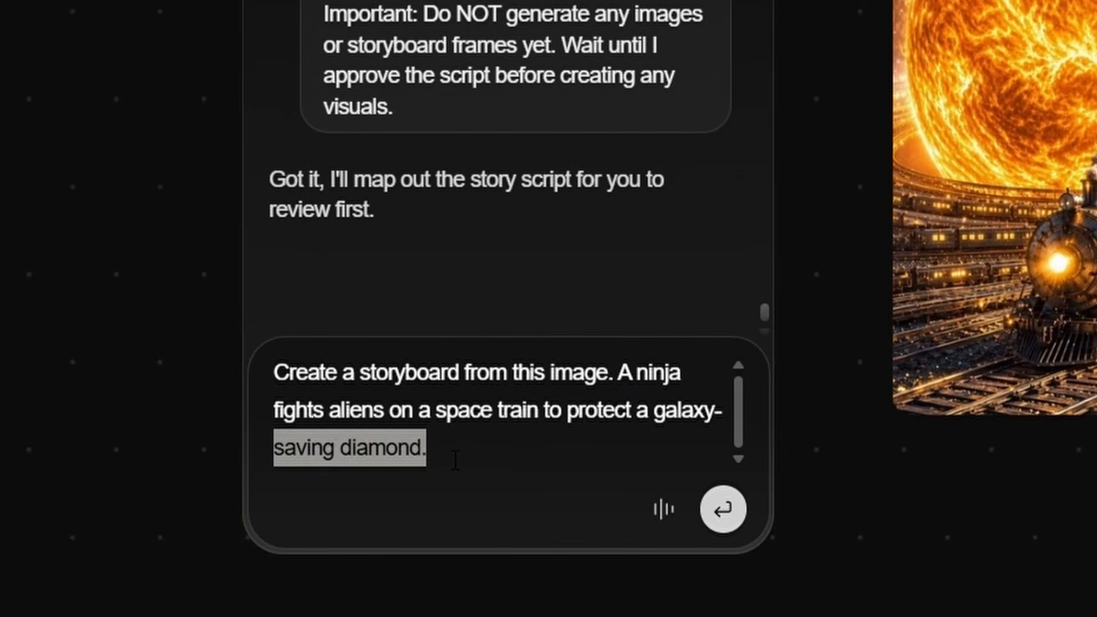
pyautogui.click(488, 457)
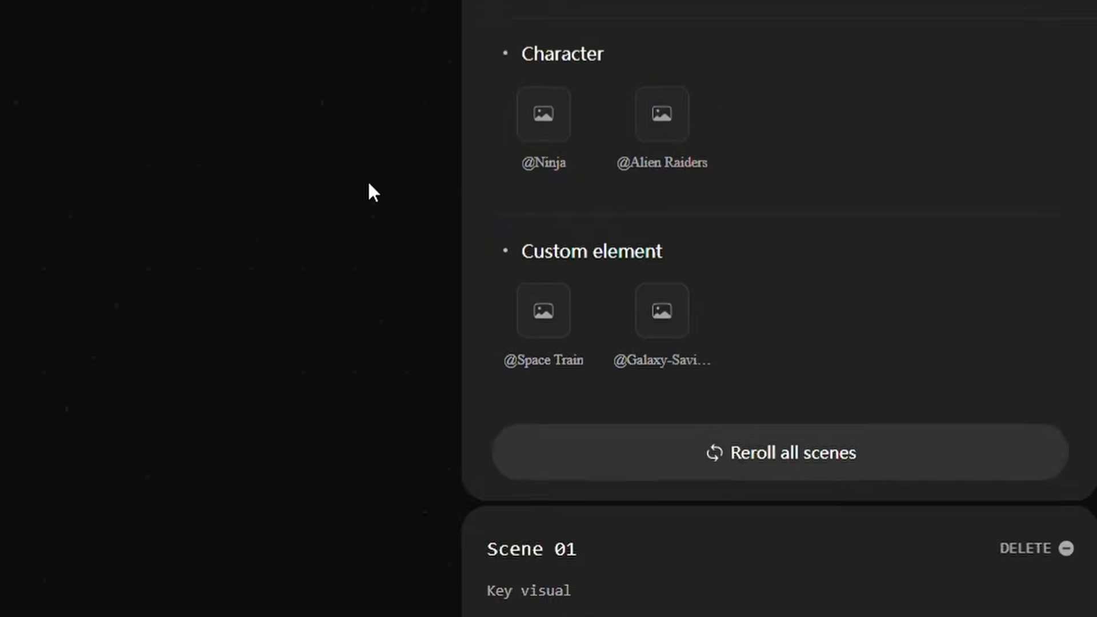
# Review the storyboard's scene cards with their key visuals and descriptions, along with the Alien Raiders character card
pyautogui.scroll(-15, 368, 184)
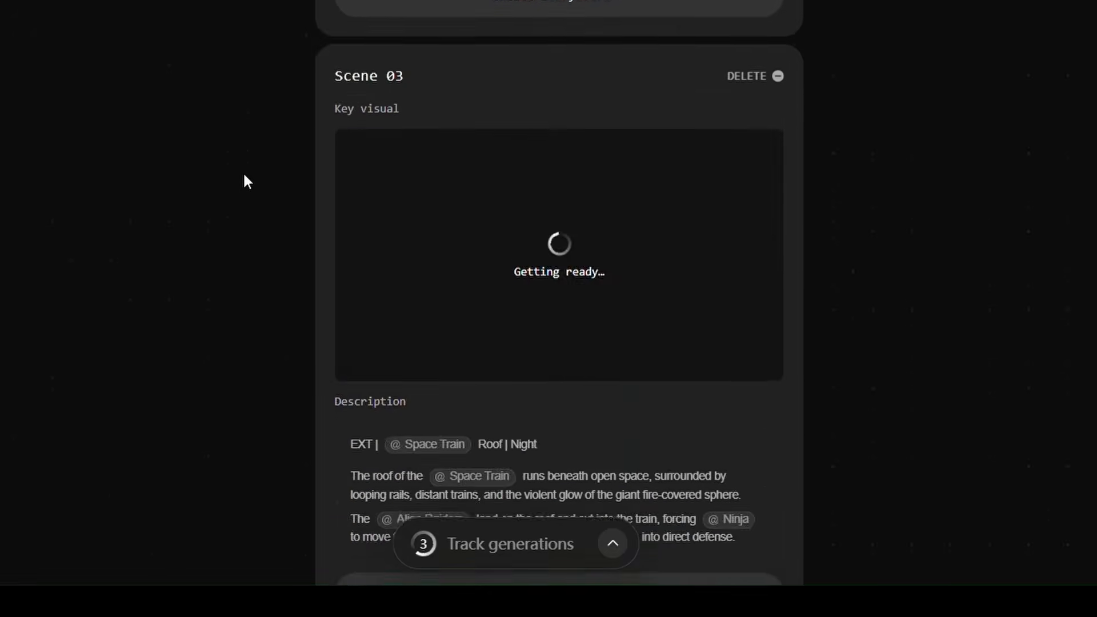
pyautogui.scroll(-20, 245, 177)
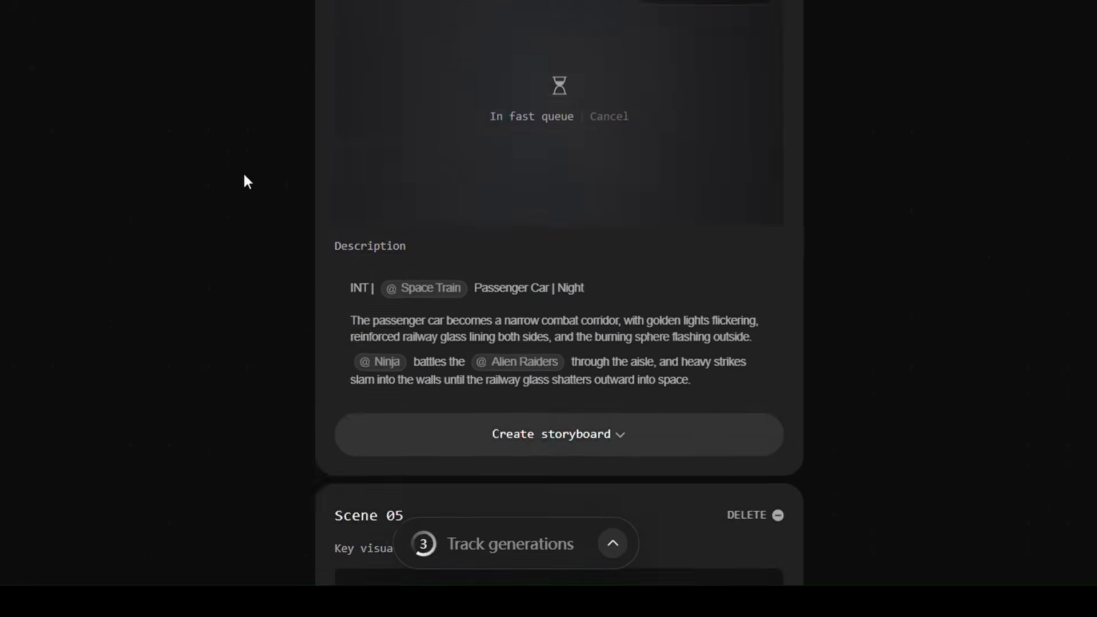
pyautogui.scroll(20, 899, 406)
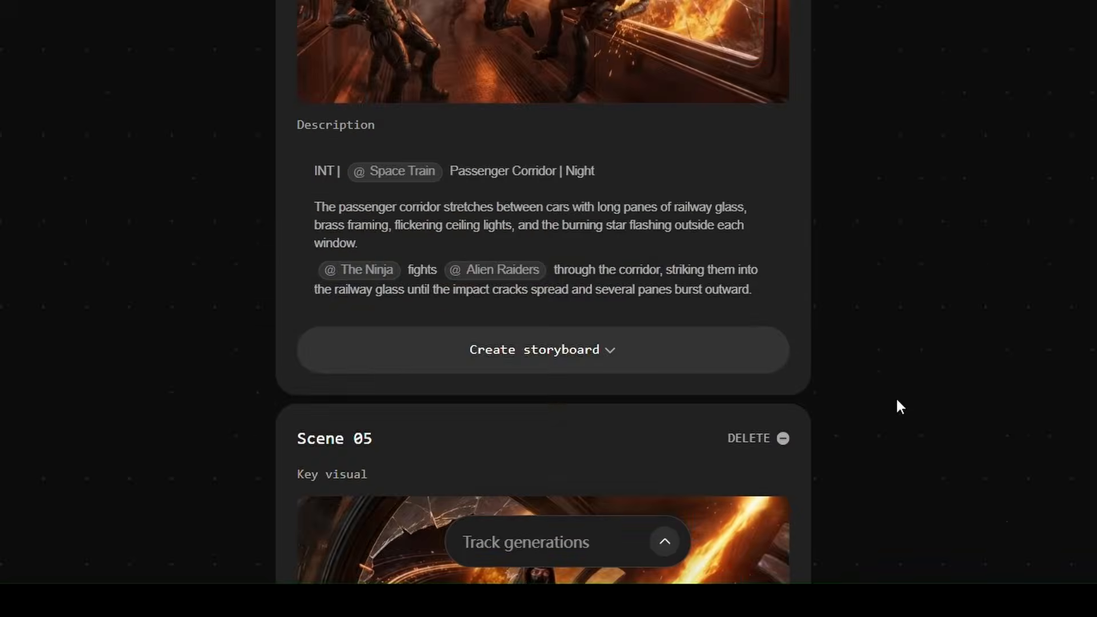
pyautogui.scroll(20, 898, 404)
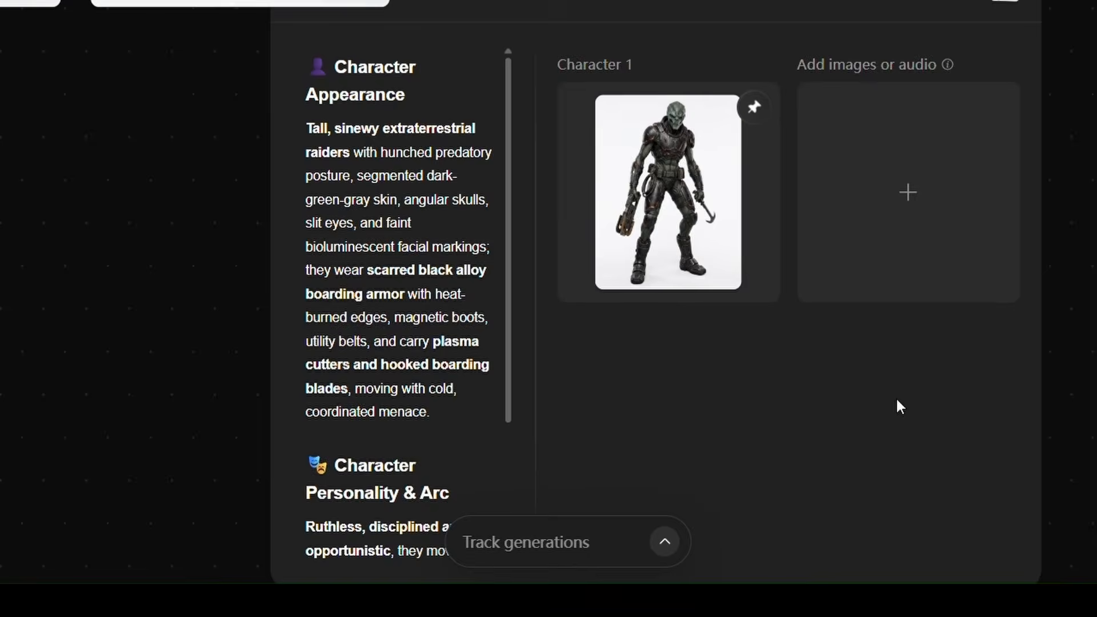
pyautogui.keyDown('ctrl'); pyautogui.scroll(-2, 900, 408); pyautogui.keyUp('ctrl')
pyautogui.hscroll(2, 883, 204)
pyautogui.scroll(1, 793, 133)
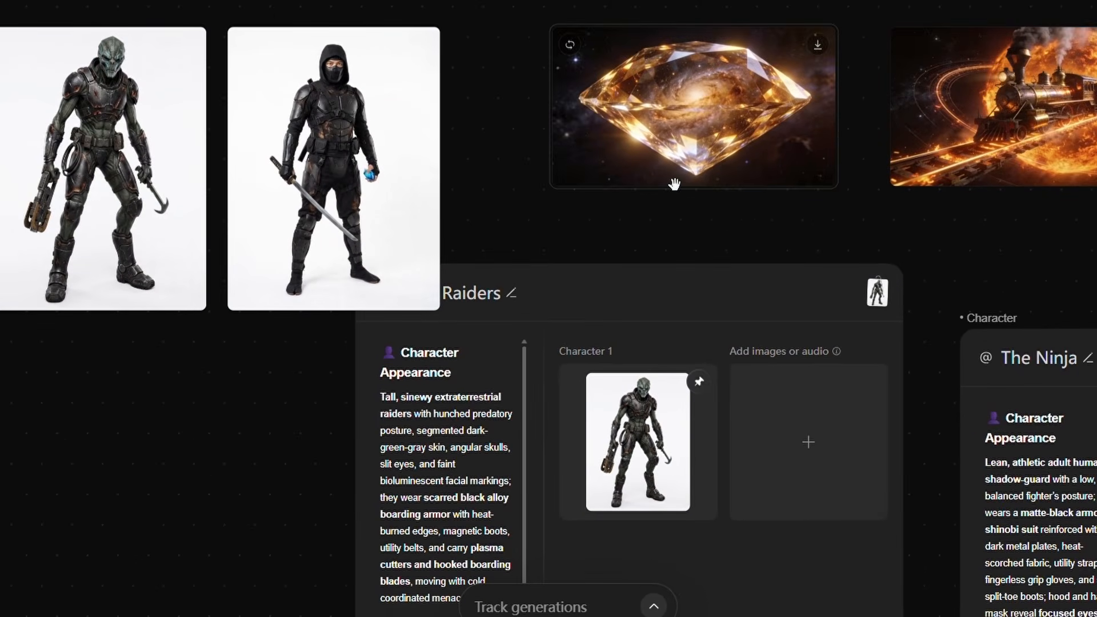
# Move the standalone alien raider and ninja images clear of the Alien Raiders card they overlap
pyautogui.scroll(-3, 811, 324)
pyautogui.hscroll(1, 811, 323)
pyautogui.hscroll(-4, 680, 330)
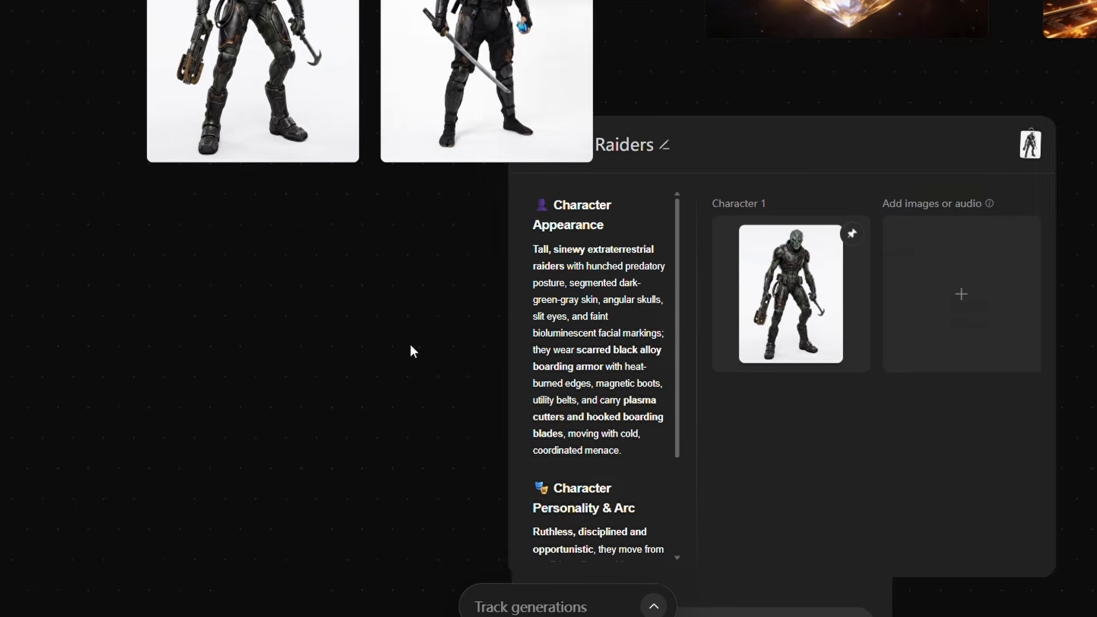
pyautogui.scroll(4, 410, 349)
pyautogui.moveTo(329, 152); pyautogui.dragTo(193, 153)
pyautogui.moveTo(470, 164); pyautogui.dragTo(348, 175)
# Delete the Character 1 reference image from The Ninja's character card
pyautogui.scroll(-4, 772, 338)
pyautogui.hscroll(8, 772, 338)
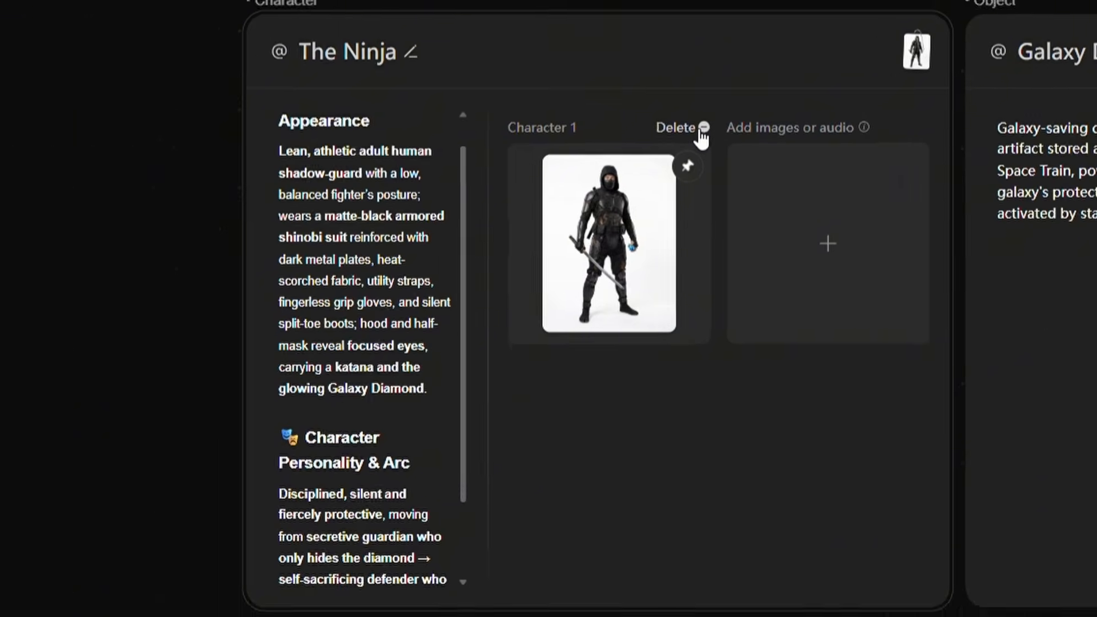
pyautogui.click(675, 126)
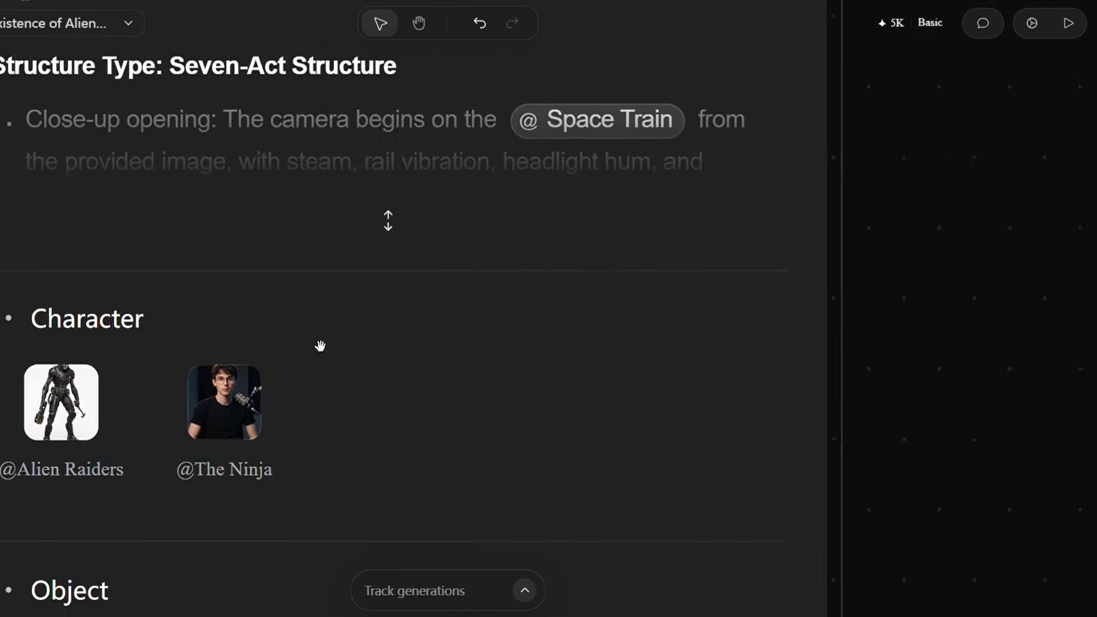
# Reroll all scenes of the storyboard with the updated character references
pyautogui.scroll(2, 235, 321)
pyautogui.scroll(-2, 371, 269)
pyautogui.scroll(-5, 503, 354)
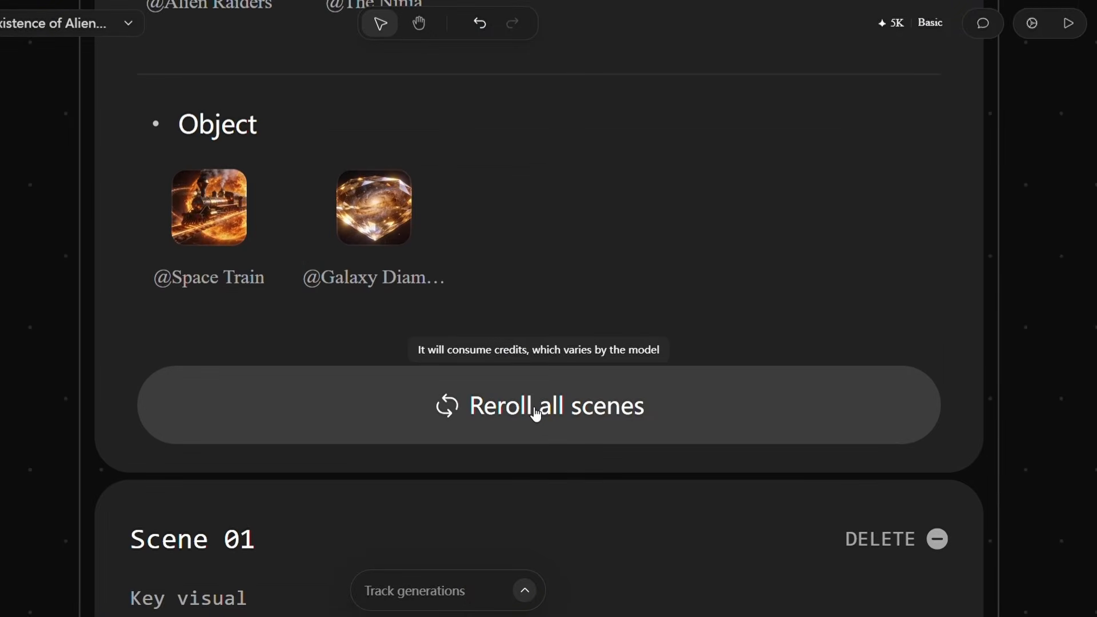
pyautogui.click(537, 413)
pyautogui.scroll(-10, 554, 321)
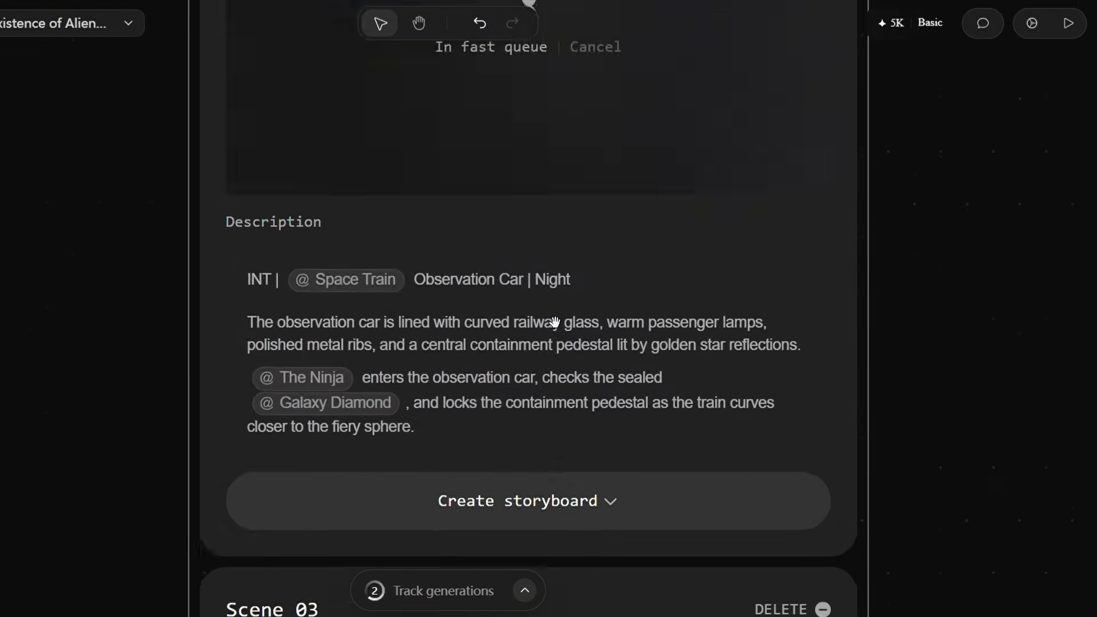
pyautogui.scroll(-10, 555, 322)
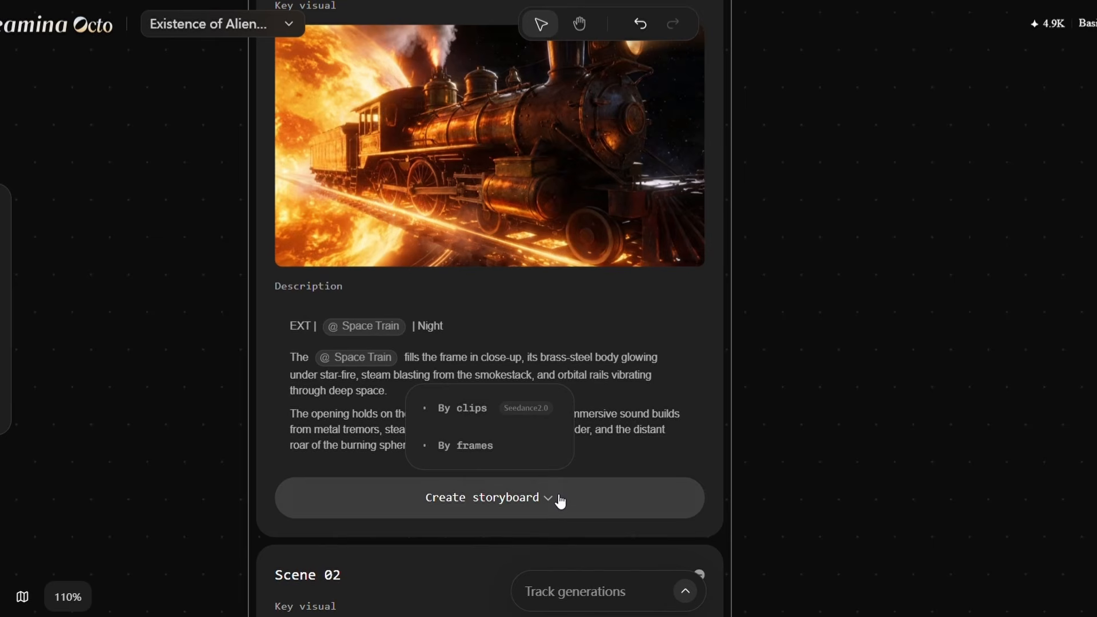
# Create storyboards by clips for Scene 01, Scene 02 and Scene 03
pyautogui.click(549, 406)
pyautogui.scroll(-10, 550, 407)
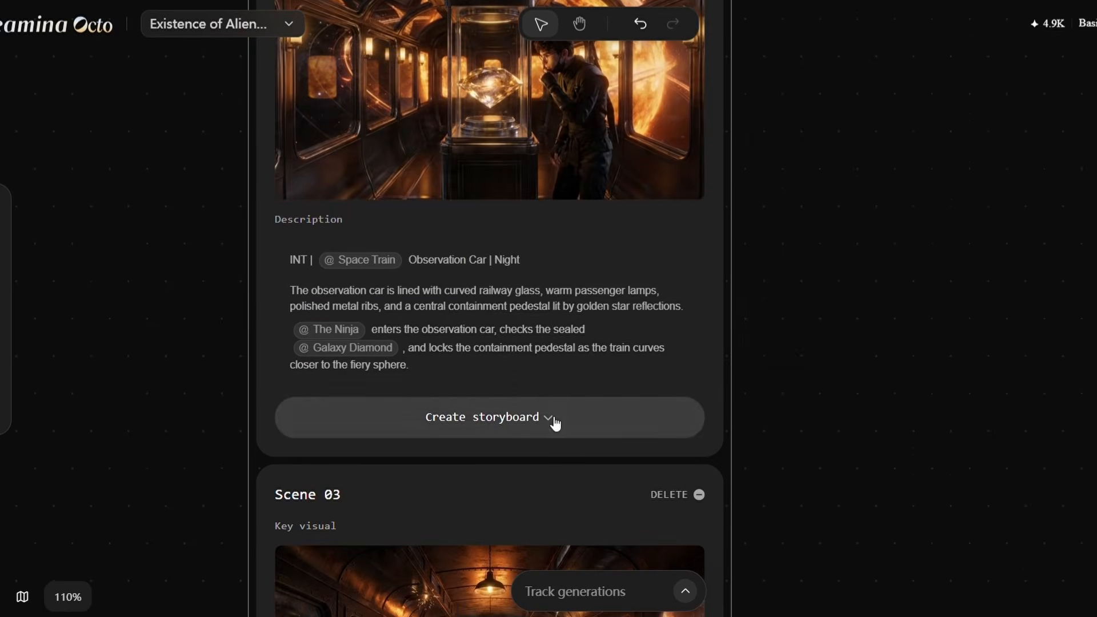
pyautogui.click(554, 422)
pyautogui.click(543, 340)
pyautogui.scroll(-10, 574, 409)
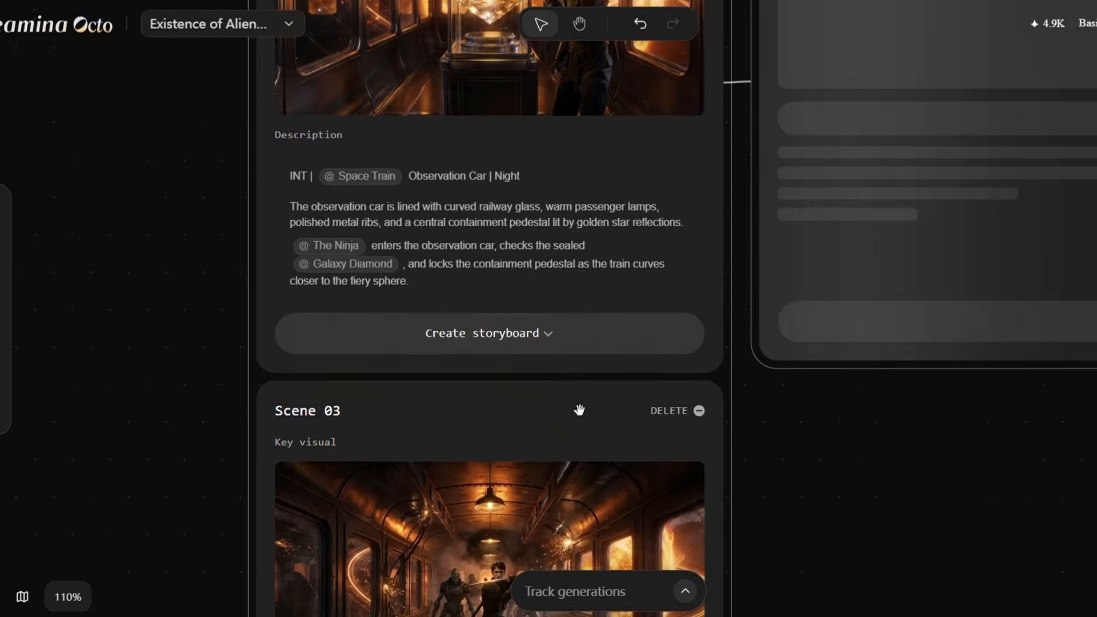
pyautogui.click(567, 412)
pyautogui.click(462, 319)
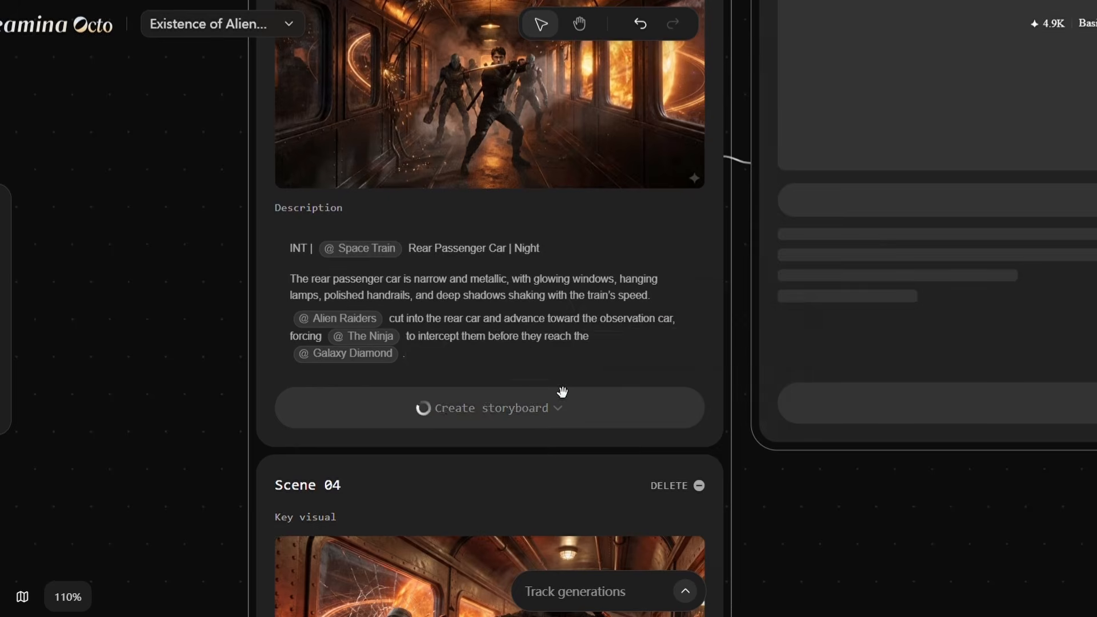
pyautogui.scroll(2, 561, 390)
pyautogui.scroll(-3, 561, 390)
pyautogui.scroll(-2, 561, 390)
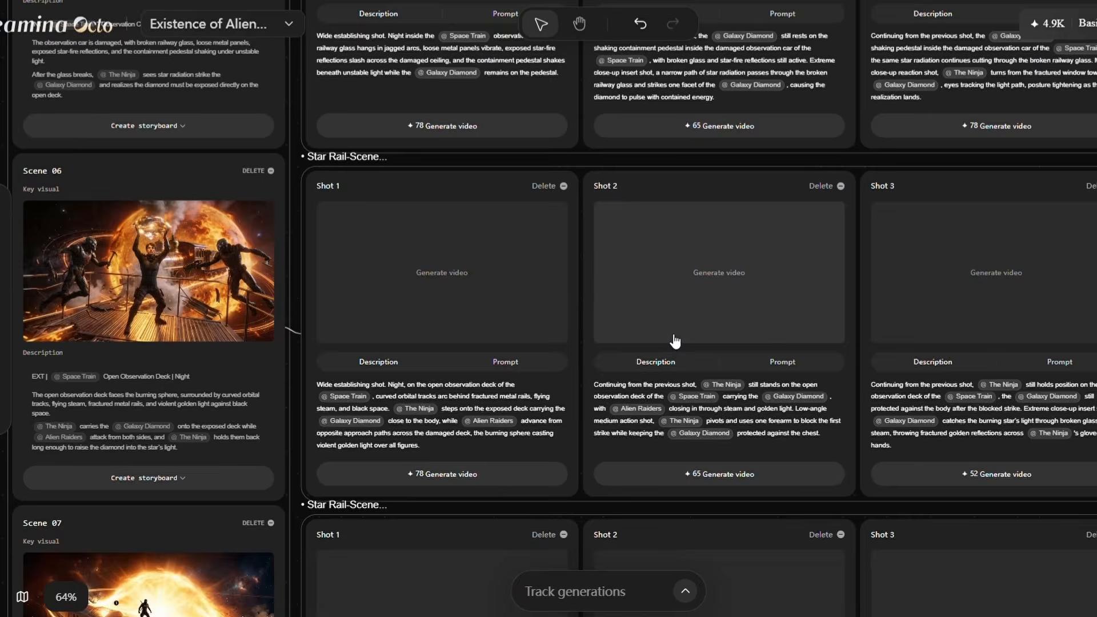
# Show the video prompt of Scene 01's Shot 1 and read through its text
pyautogui.scroll(10, 675, 342)
pyautogui.scroll(2, 675, 341)
pyautogui.scroll(10, 675, 342)
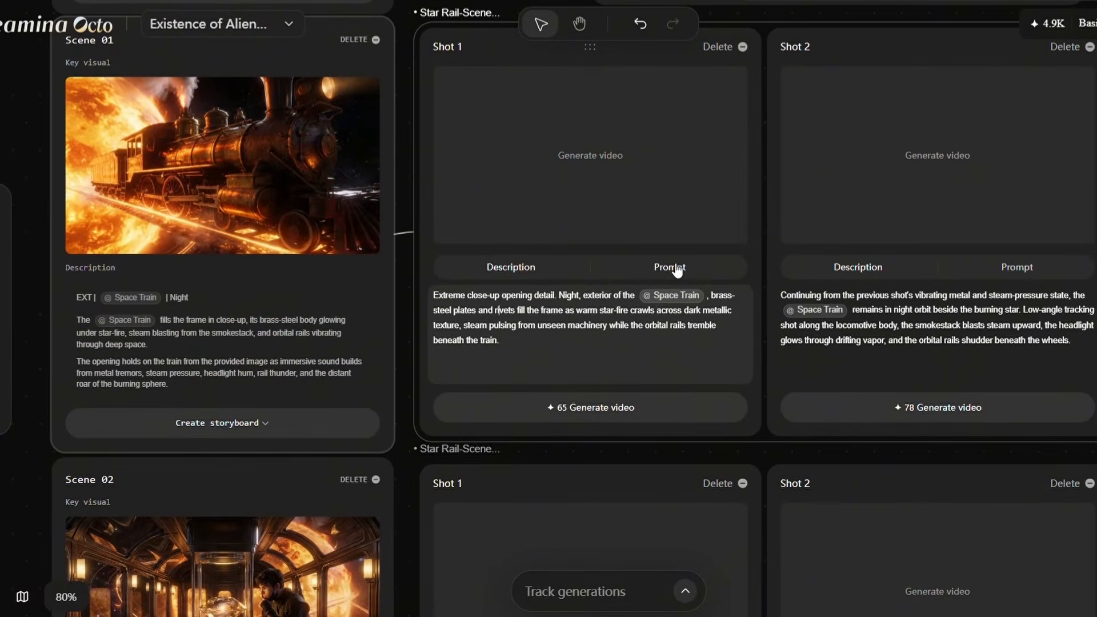
pyautogui.click(677, 271)
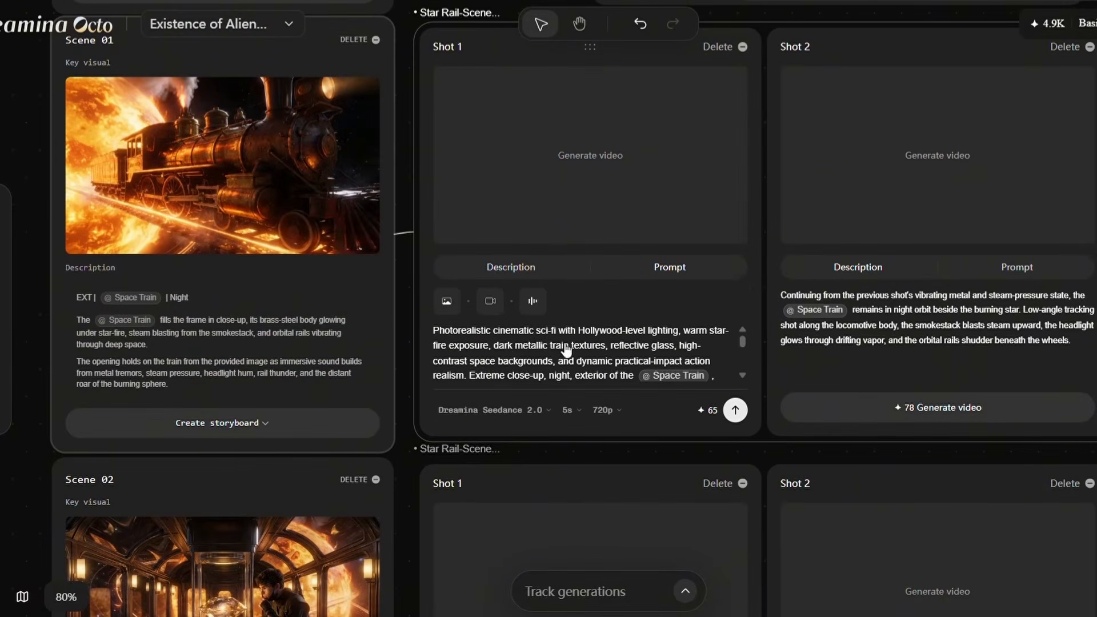
pyautogui.scroll(-5, 567, 350)
pyautogui.scroll(5, 604, 368)
# Generate the videos for Shots 1, 2 and 3 of Scene 01
pyautogui.click(603, 167)
pyautogui.hscroll(3, 745, 183)
pyautogui.click(745, 183)
pyautogui.hscroll(4, 903, 187)
pyautogui.click(903, 187)
pyautogui.hscroll(-2, 529, 265)
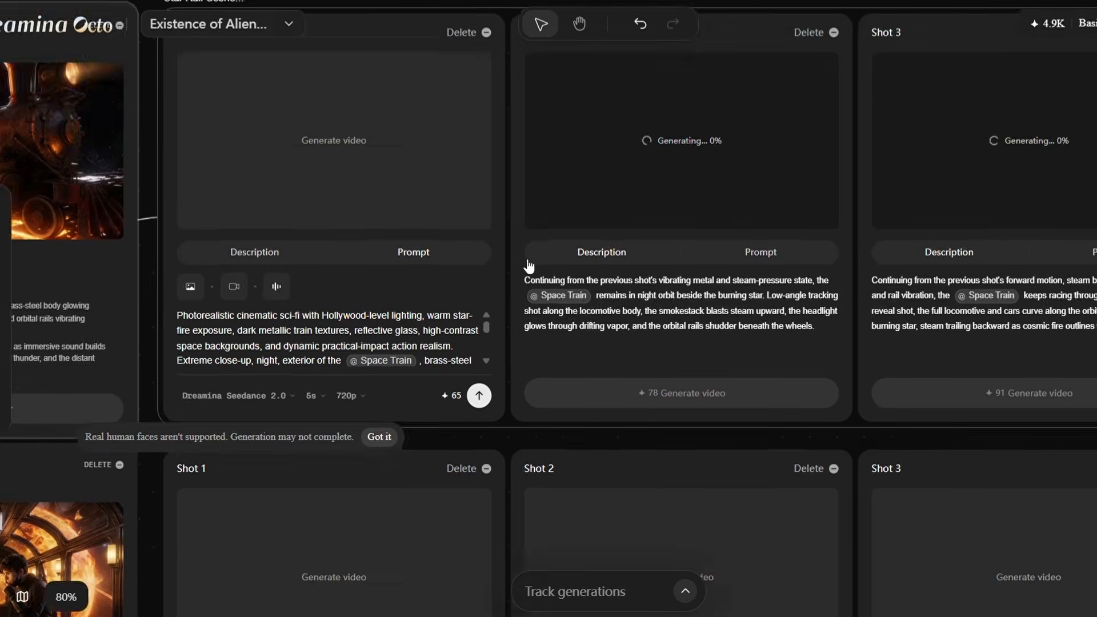
pyautogui.scroll(-3, 368, 347)
pyautogui.scroll(1, 374, 297)
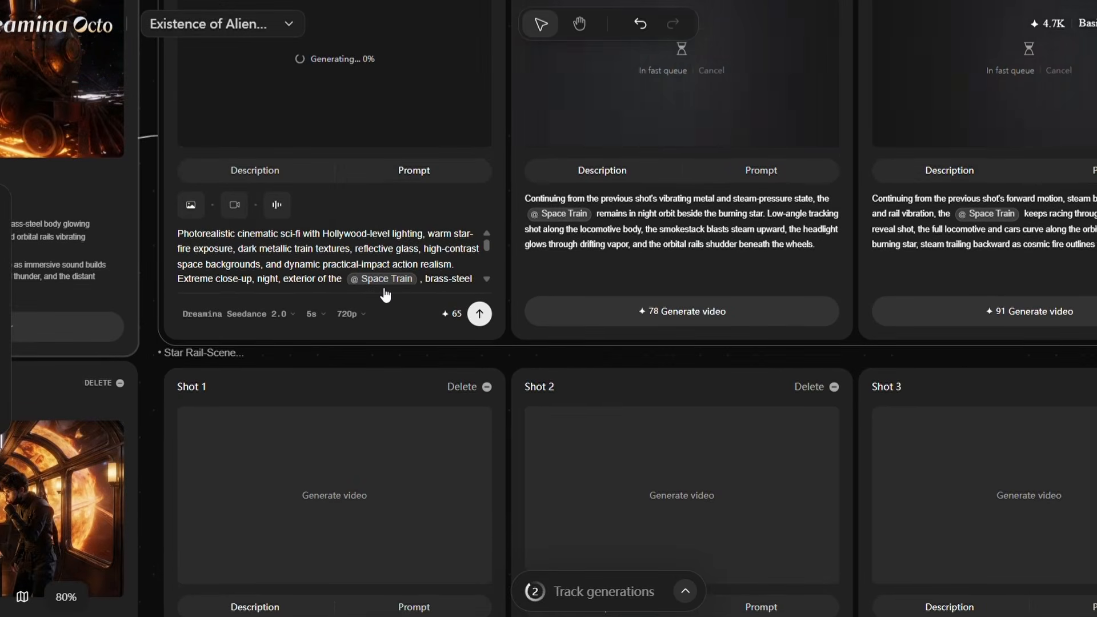
# Generate the videos for all four shots of Scene 02
pyautogui.scroll(2, 380, 246)
pyautogui.scroll(-5, 380, 246)
pyautogui.click(355, 412)
pyautogui.click(699, 385)
pyautogui.click(1012, 392)
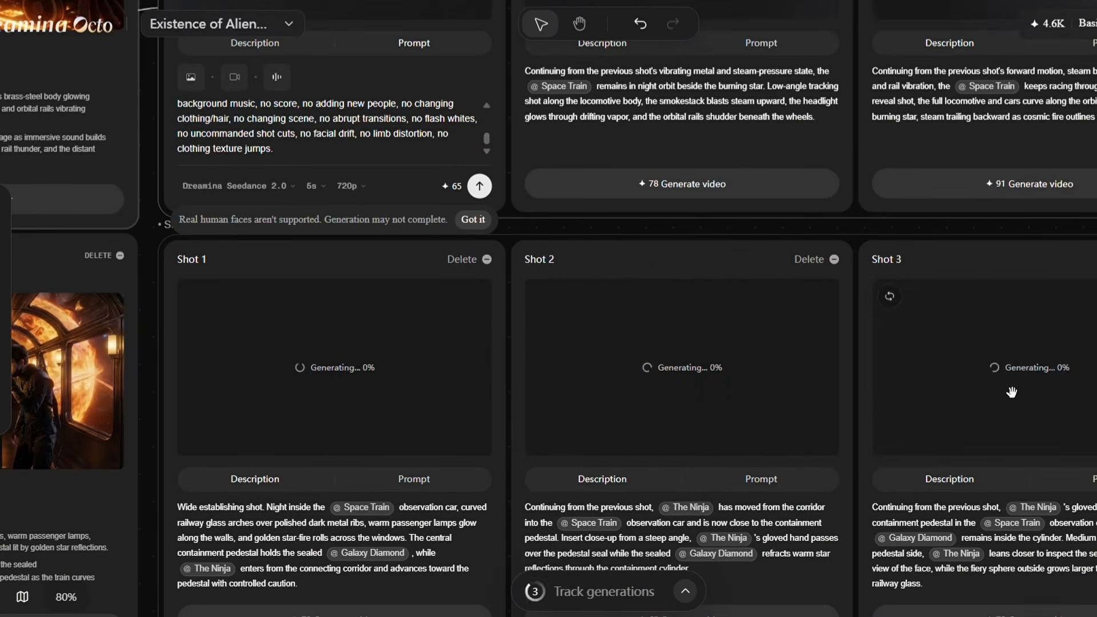
pyautogui.hscroll(4, 1012, 393)
pyautogui.click(874, 377)
pyautogui.hscroll(-5, 743, 383)
pyautogui.scroll(-4, 615, 392)
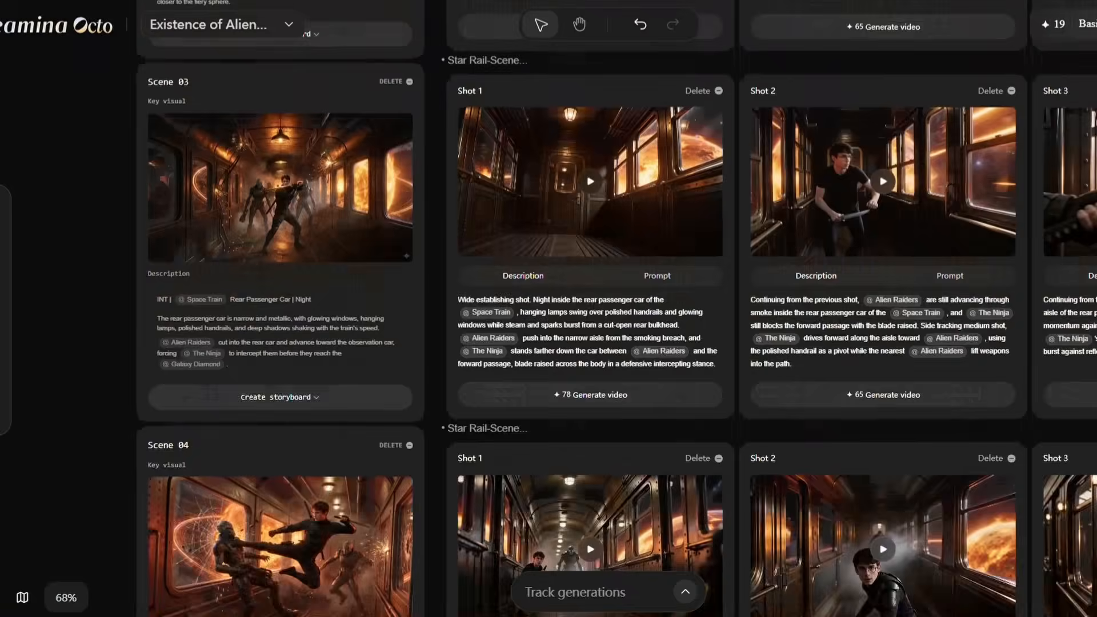
# Play the generated videos of Shot 2 and Shot 1 in Scene 01
pyautogui.scroll(5, 707, 214)
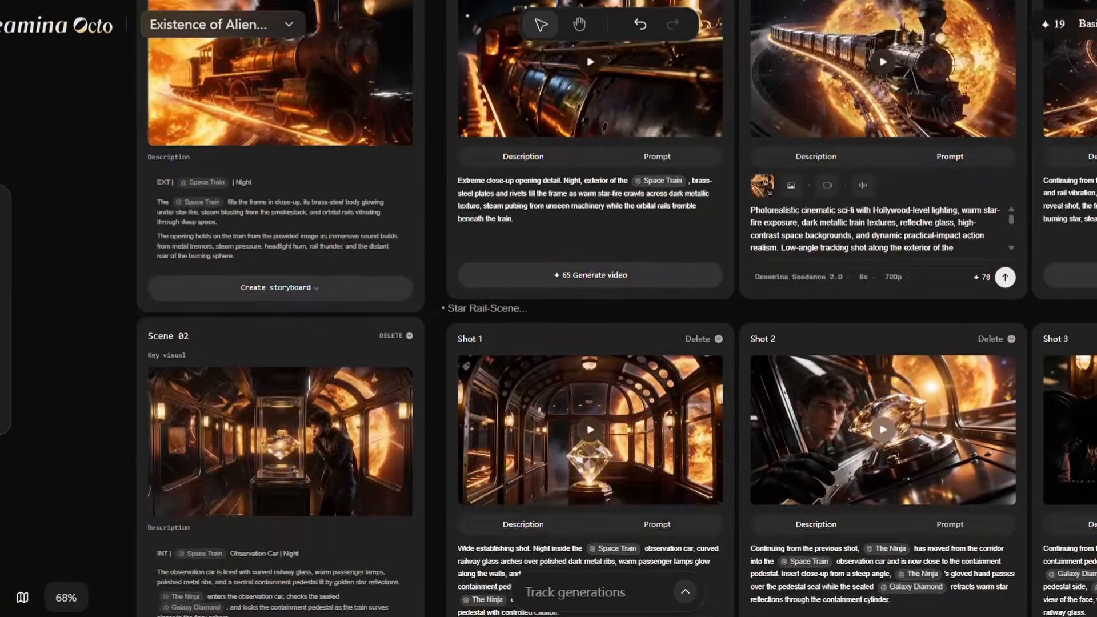
pyautogui.scroll(3, 706, 214)
pyautogui.click(706, 214)
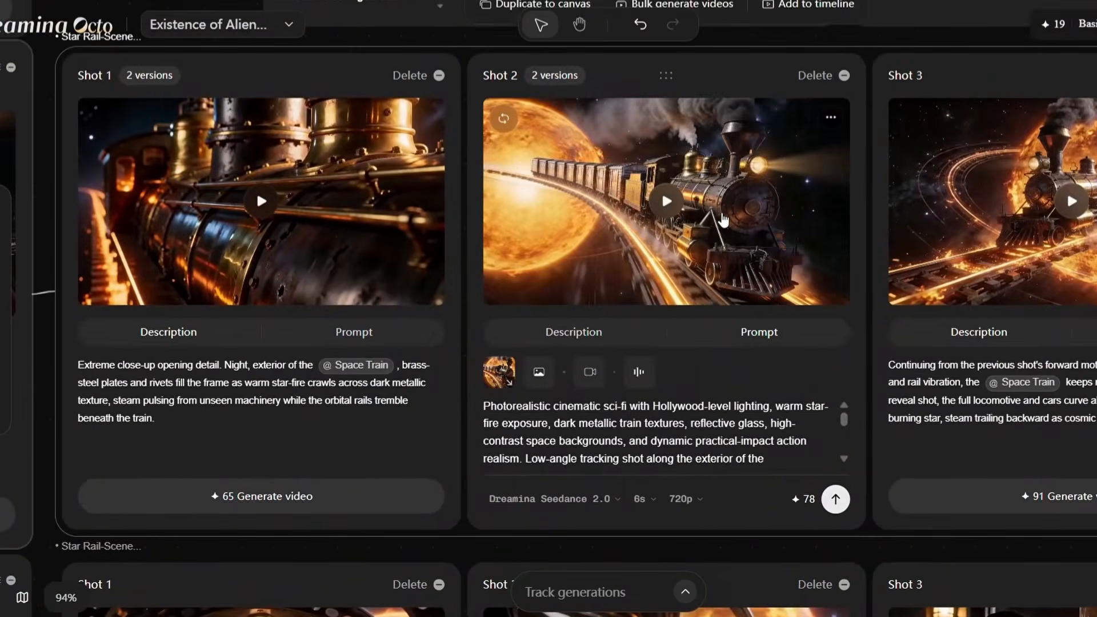
pyautogui.scroll(3, 706, 215)
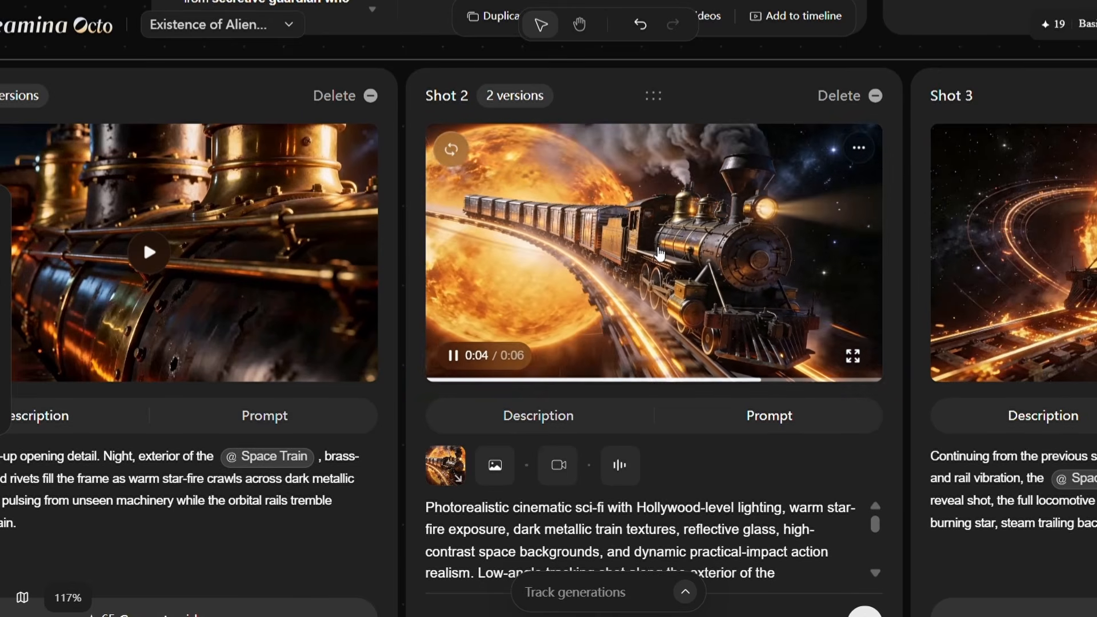
pyautogui.hscroll(-7, 659, 254)
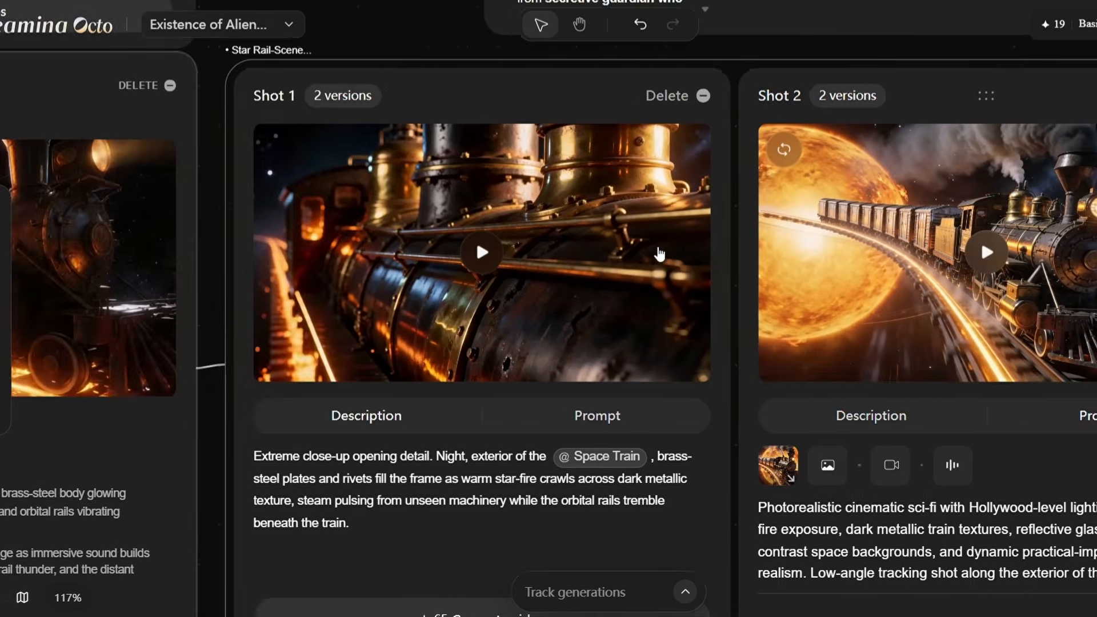
pyautogui.click(639, 261)
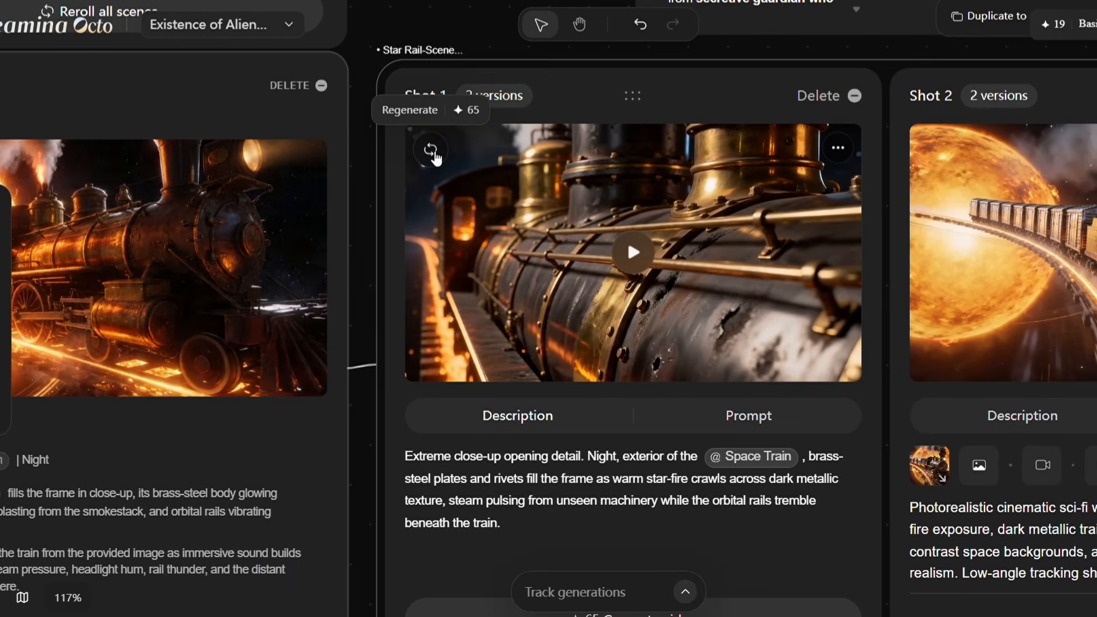
# Add the Scene 01 shot group to the timeline
pyautogui.hscroll(8, 1007, 255)
pyautogui.scroll(2, 1007, 255)
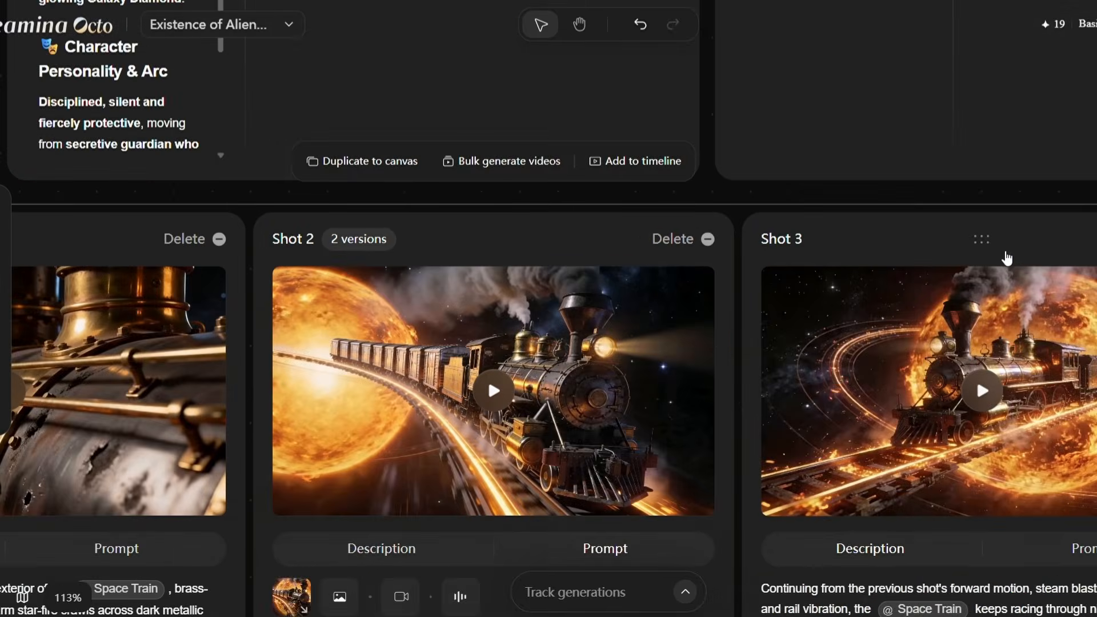
pyautogui.scroll(4, 1007, 255)
pyautogui.hscroll(-2, 735, 216)
pyautogui.click(576, 220)
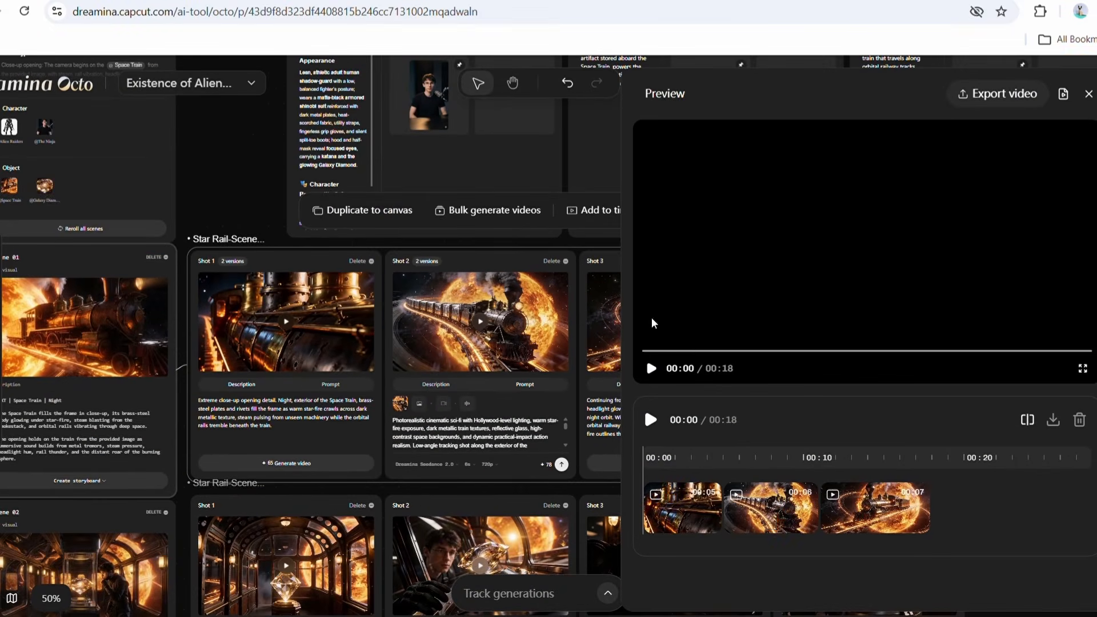
# Select the Scene 02 shot group and add its clips to the timeline
pyautogui.hscroll(5, 519, 244)
pyautogui.scroll(-3, 445, 372)
pyautogui.click(431, 361)
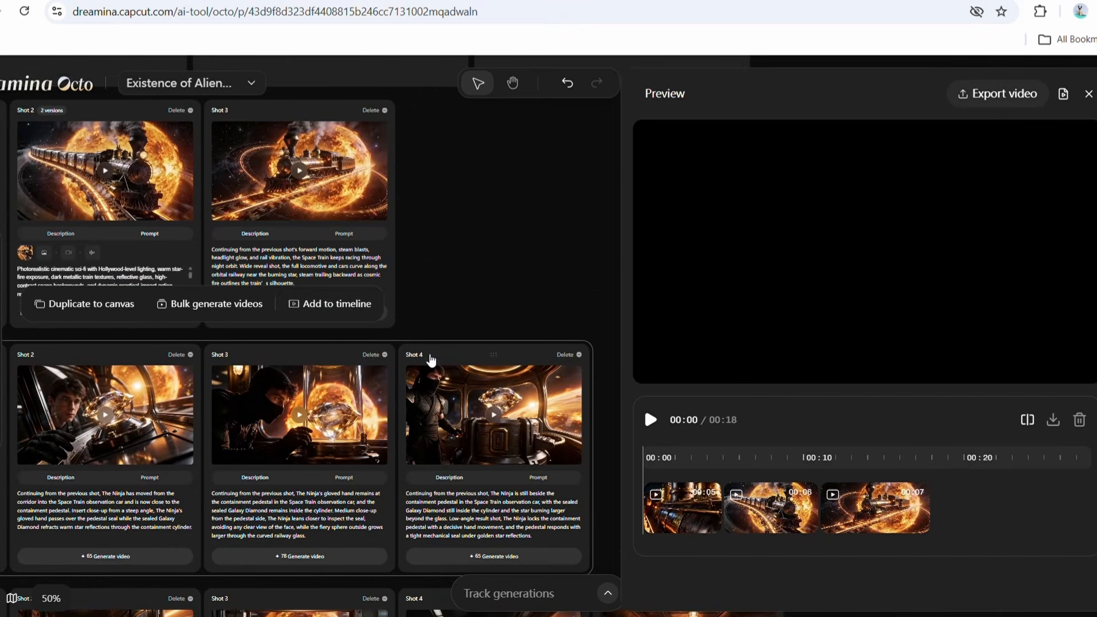
pyautogui.click(361, 316)
# Select the Scene 03 shot group and add its clips to the timeline
pyautogui.scroll(-5, 441, 343)
pyautogui.hscroll(5, 449, 375)
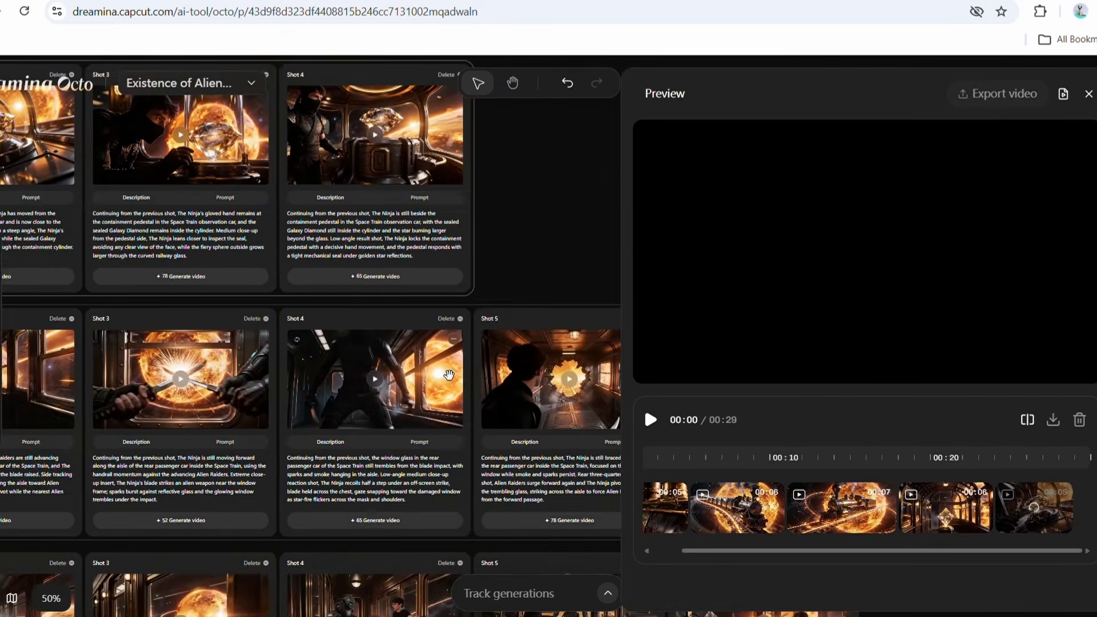
pyautogui.click(452, 334)
pyautogui.click(137, 269)
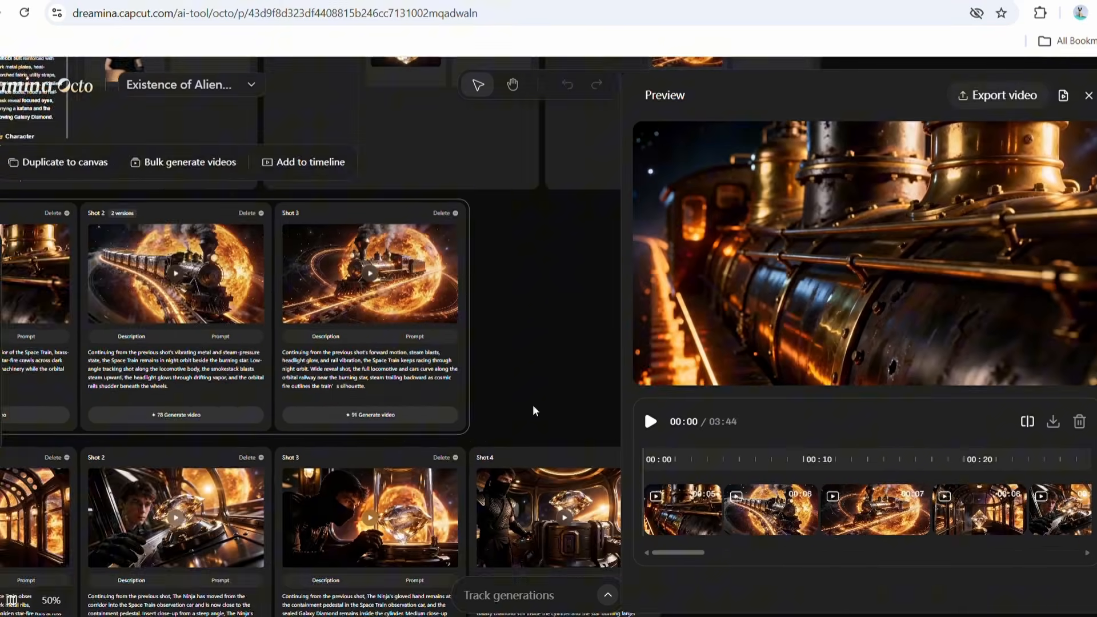
# Play the assembled timeline, and move the second clip, the train beside the burning sphere, ahead of the opening close-up
pyautogui.click(650, 422)
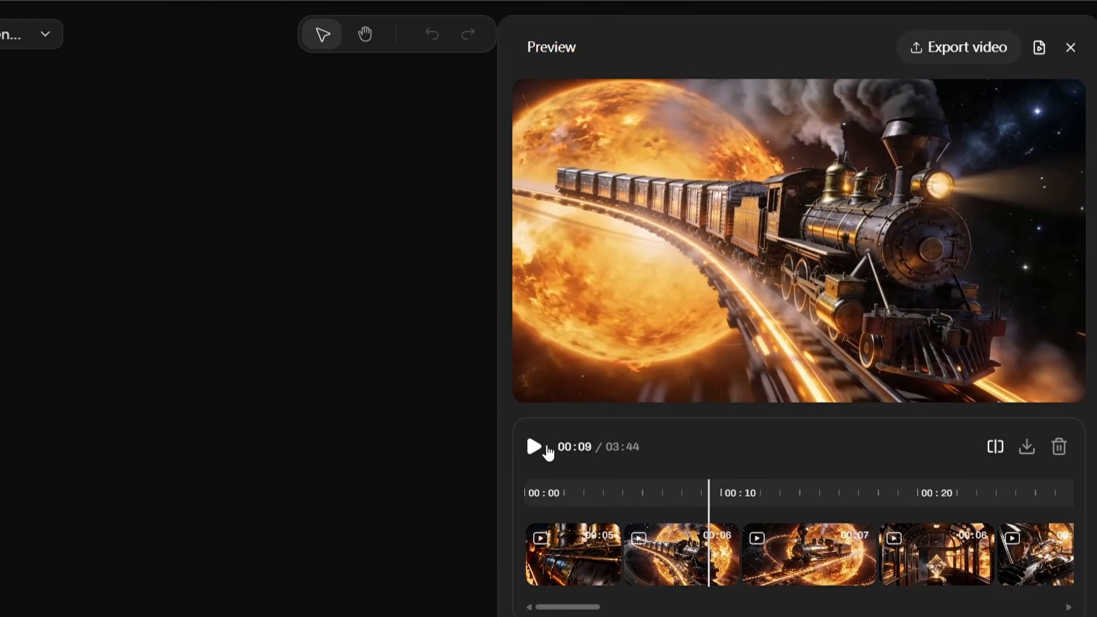
pyautogui.moveTo(654, 522); pyautogui.dragTo(583, 562)
# Delete the 7-second wide train clip and the 6-second observation car clip following it from the timeline
pyautogui.click(819, 498)
pyautogui.click(850, 574)
pyautogui.press('Delete')
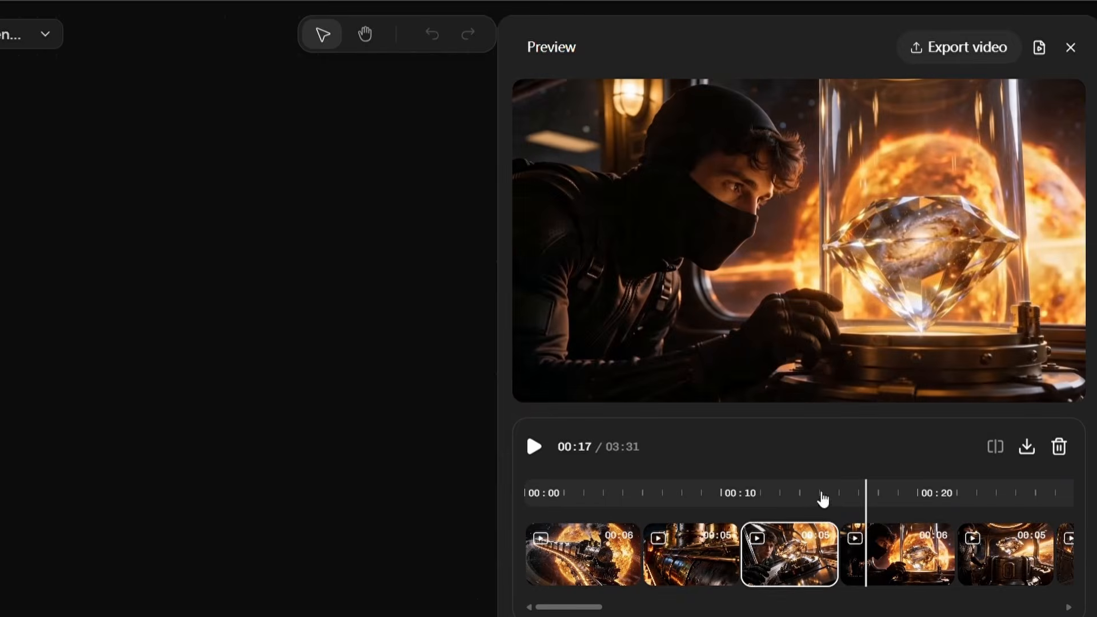
# Split the third timeline clip, the ninja reaching for the diamond, at 00:15 and delete its tail piece
pyautogui.moveTo(823, 498); pyautogui.dragTo(819, 495)
pyautogui.click(820, 564)
pyautogui.click(996, 448)
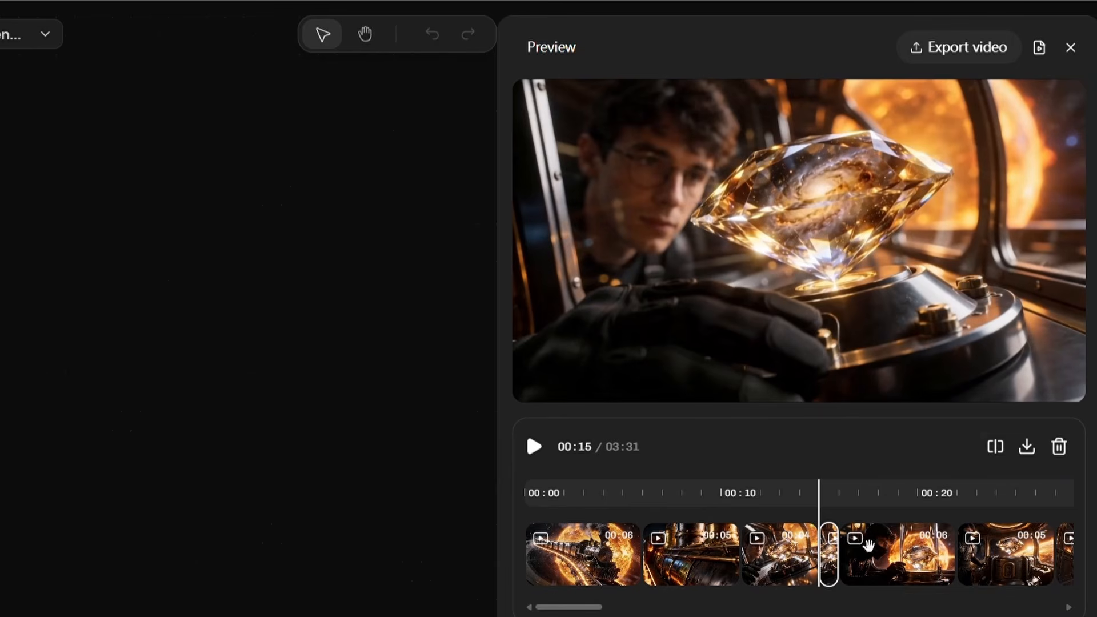
pyautogui.press('Delete')
pyautogui.moveTo(829, 503); pyautogui.dragTo(603, 490)
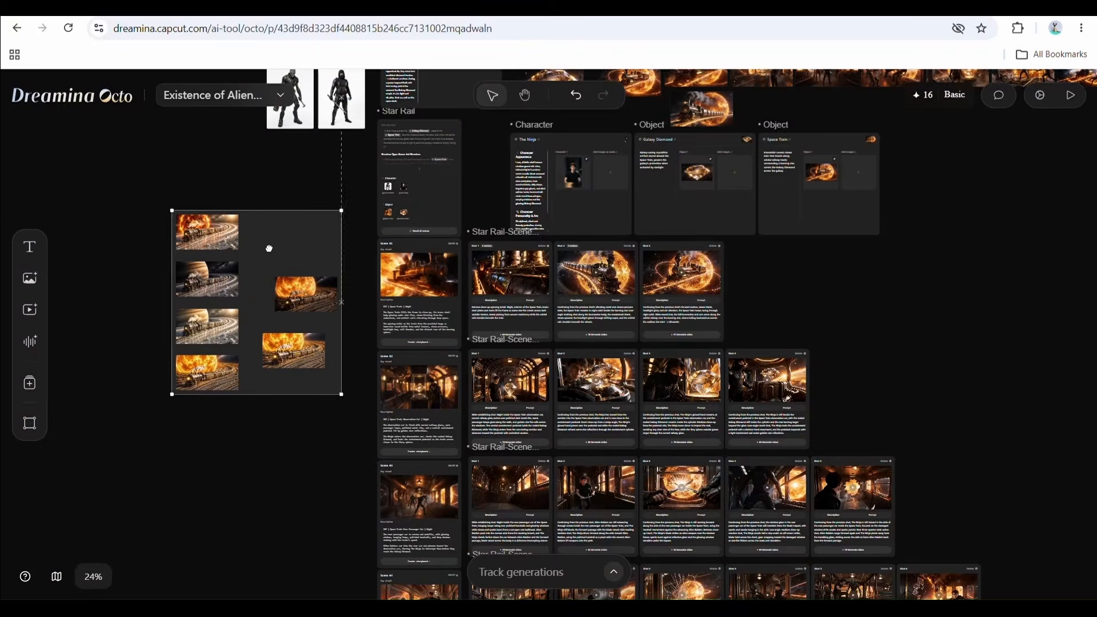
# Look over the generated shot rows of every scene on the canvas, including close views of the observation deck shots
pyautogui.scroll(3, 534, 257)
pyautogui.scroll(-7, 847, 328)
pyautogui.scroll(2, 851, 331)
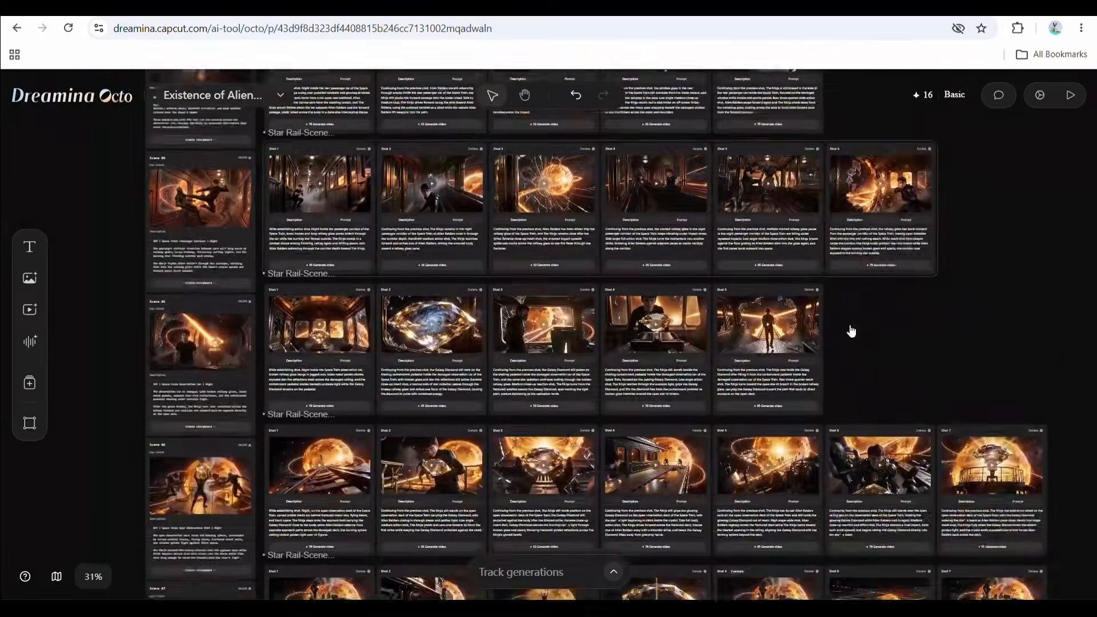
pyautogui.scroll(6, 851, 331)
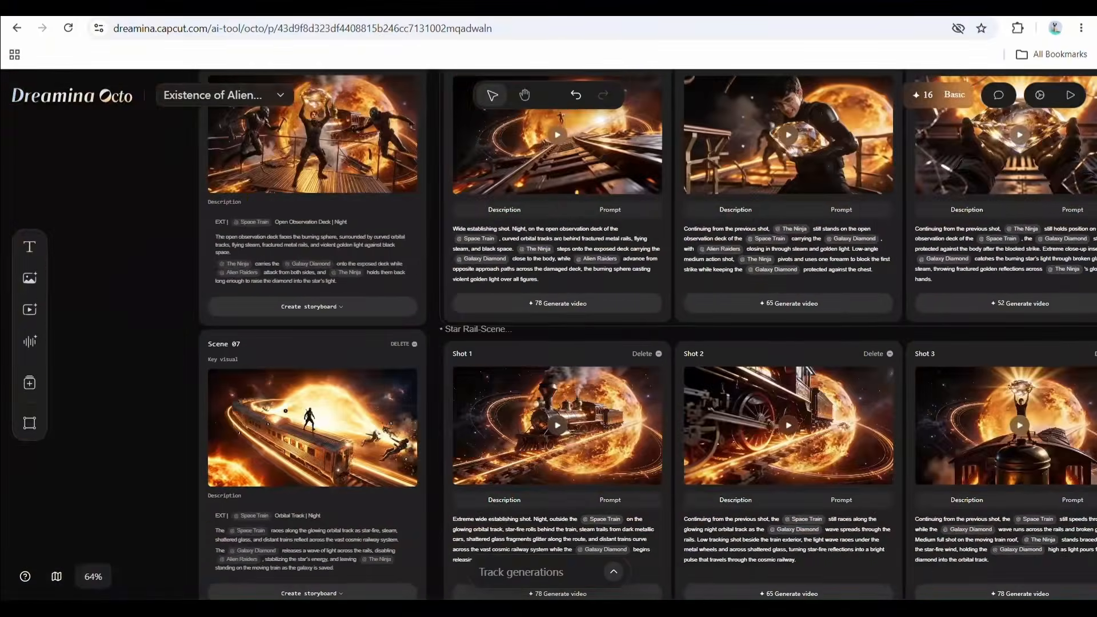
pyautogui.scroll(6, 853, 330)
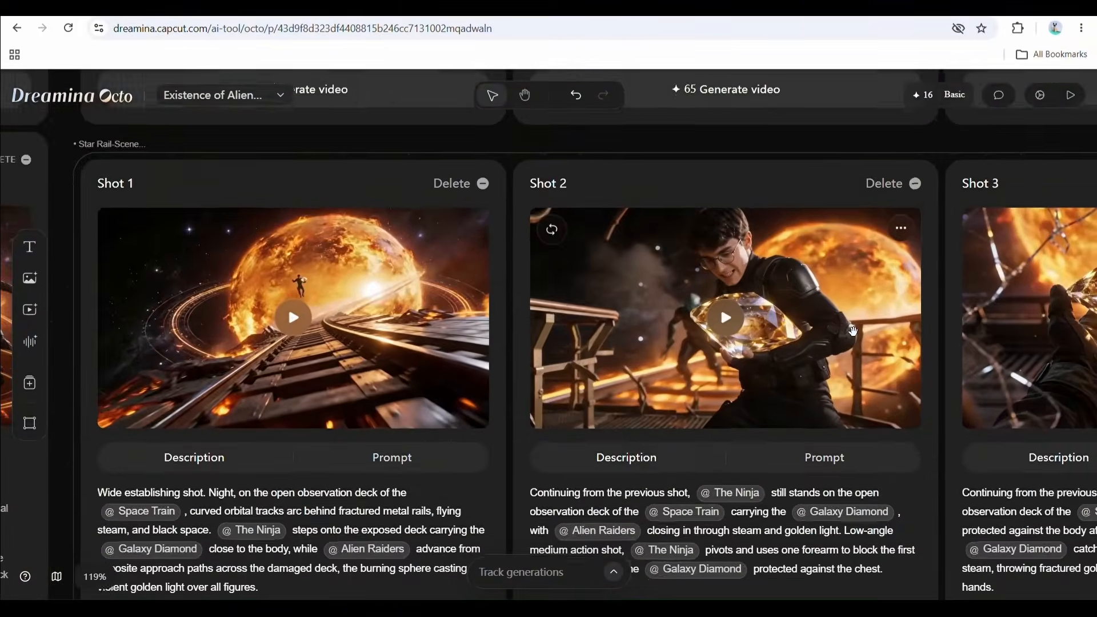
pyautogui.hscroll(10, 853, 331)
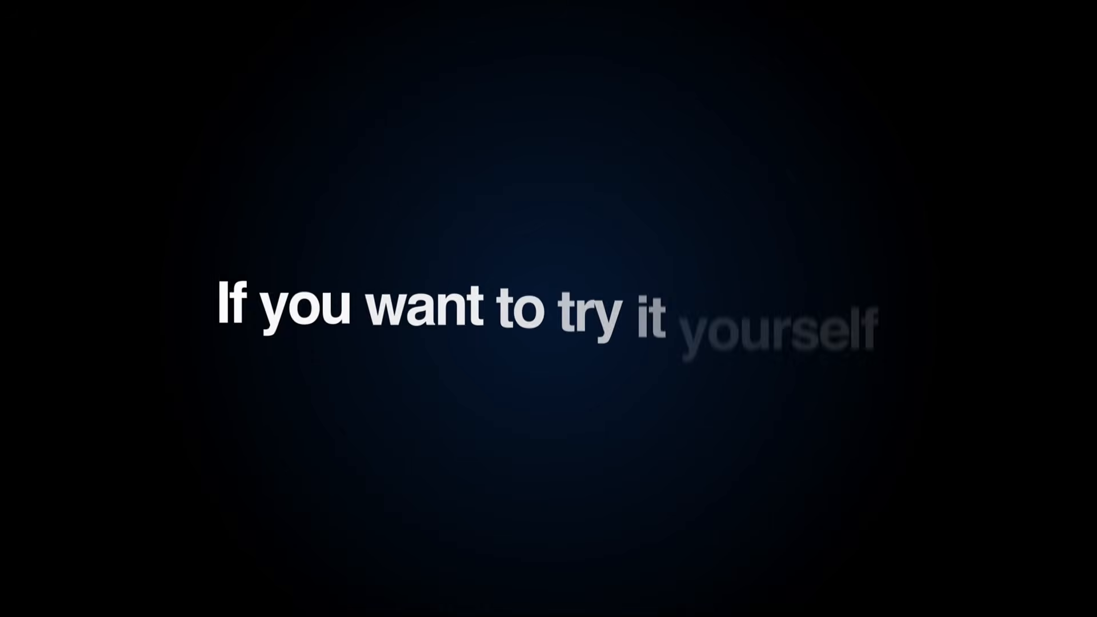